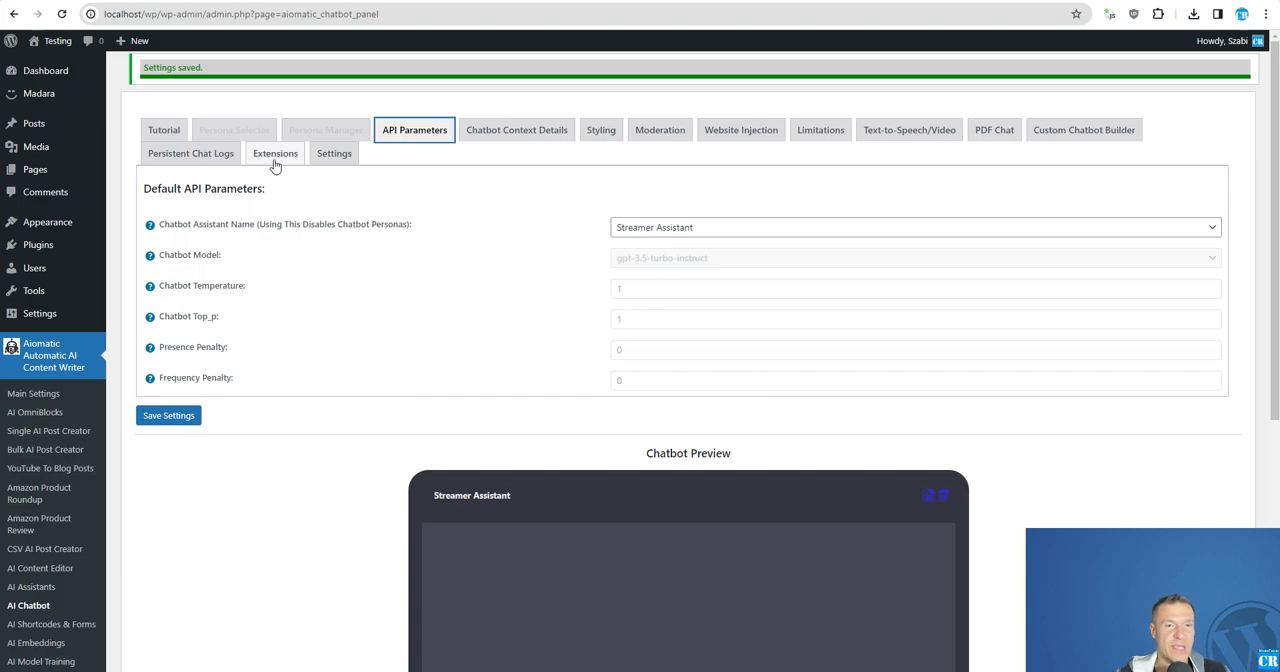
Examine the available chatbot extensions and the Chatbot Assistant Name setting in the default API parameters.
{"action": "left_click_drag", "start_coordinate": [170, 228], "coordinate": [320, 228]}
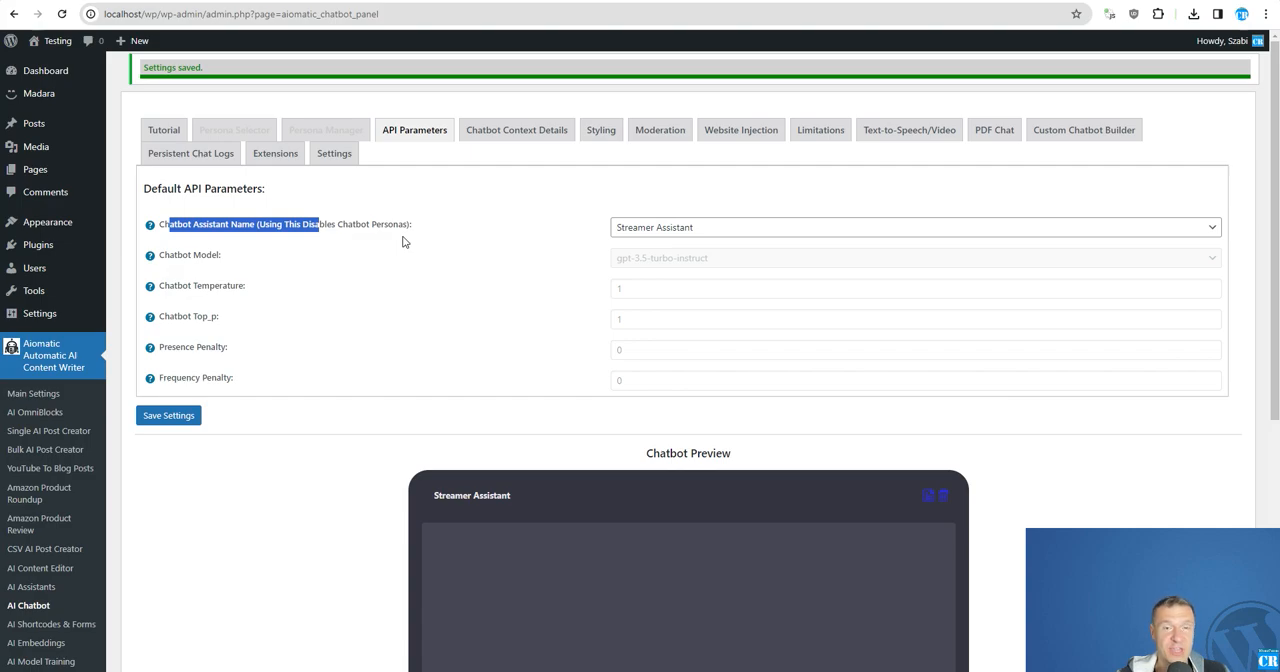
{"action": "left_click", "coordinate": [288, 156]}
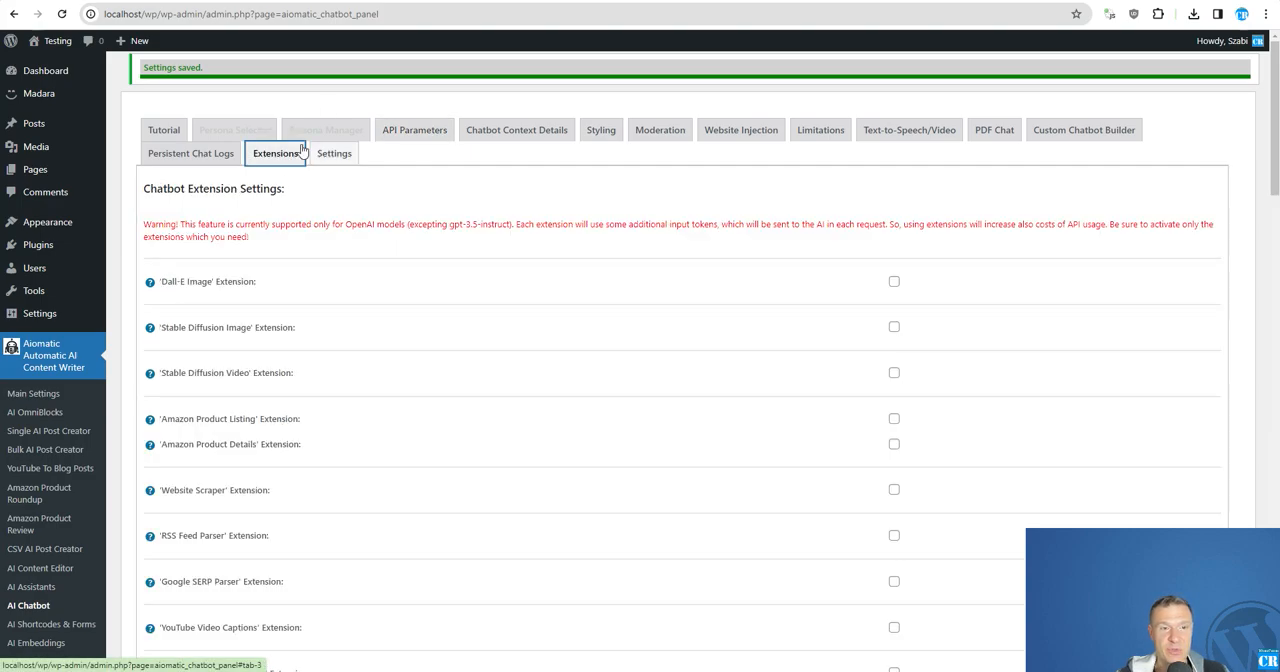
{"action": "scroll", "coordinate": [457, 423], "scroll_direction": "down", "scroll_amount": 2}
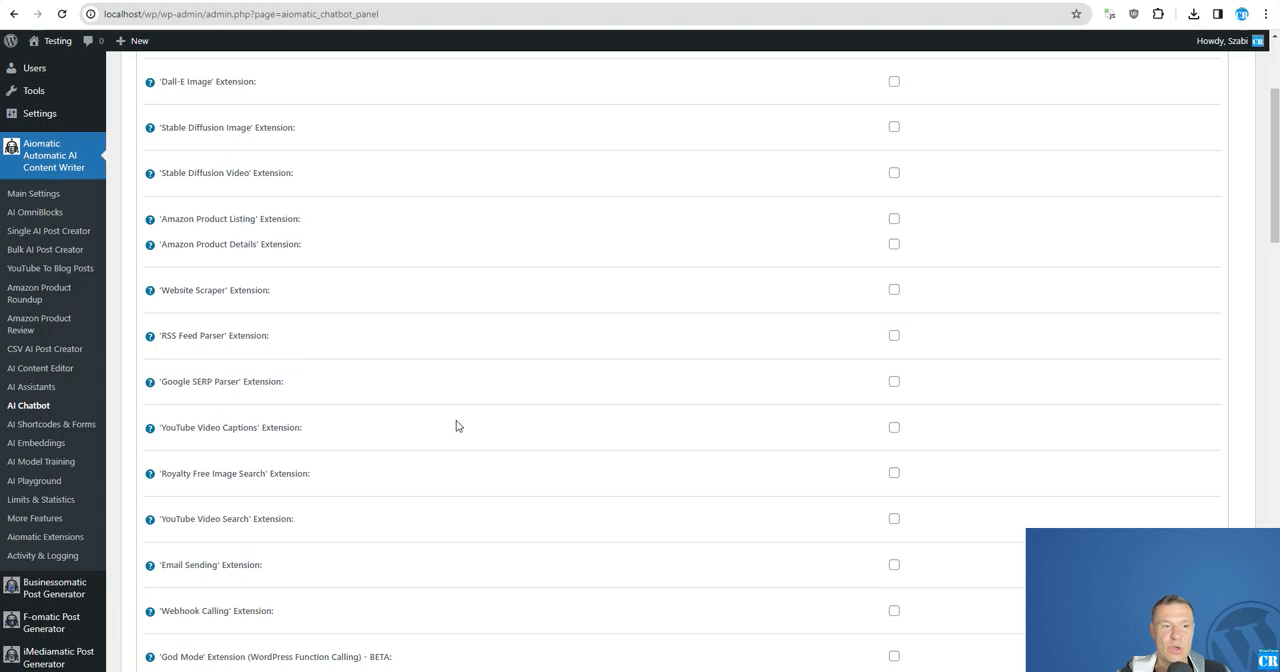
{"action": "scroll", "coordinate": [540, 455], "scroll_direction": "down", "scroll_amount": 2}
{"action": "scroll", "coordinate": [540, 452], "scroll_direction": "up", "scroll_amount": 4}
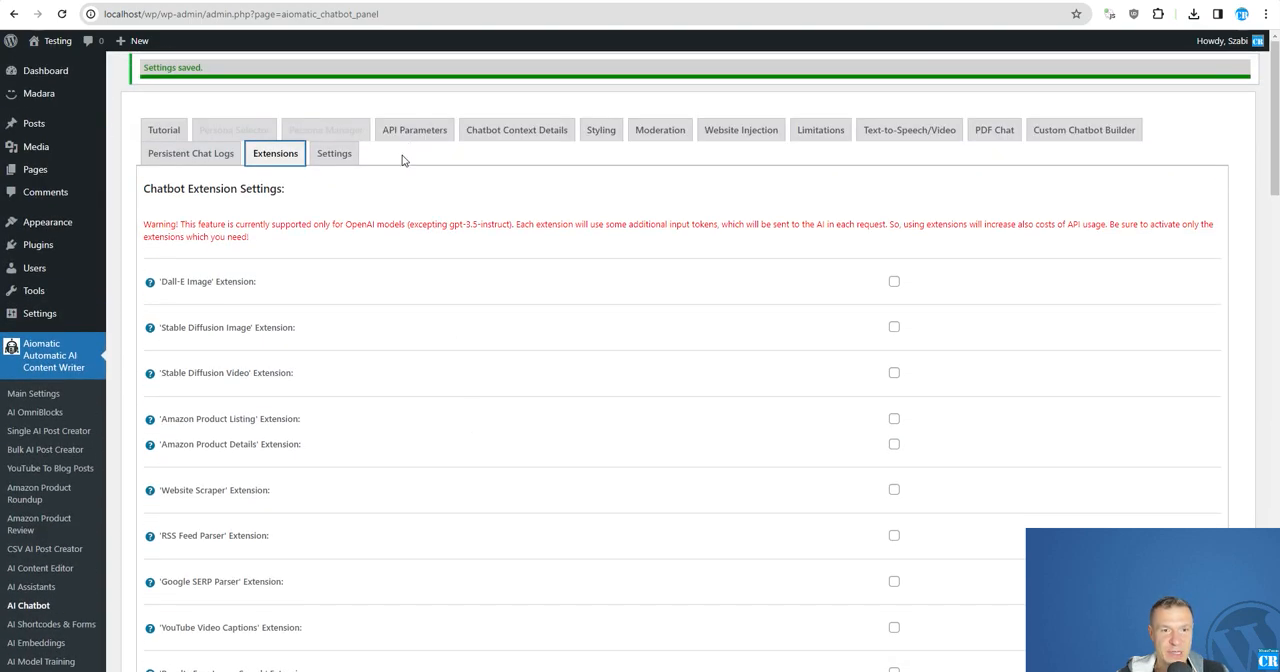
{"action": "scroll", "coordinate": [112, 440], "scroll_direction": "down", "scroll_amount": 2}
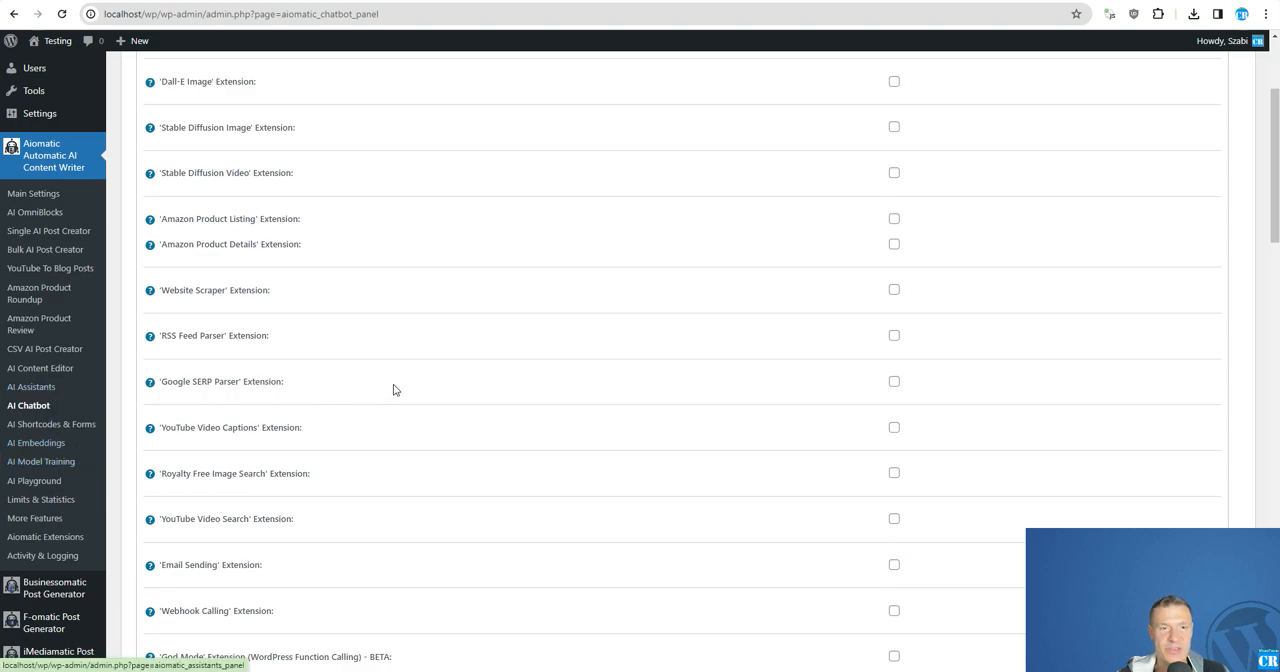
{"action": "scroll", "coordinate": [406, 374], "scroll_direction": "down", "scroll_amount": 2}
{"action": "scroll", "coordinate": [574, 471], "scroll_direction": "up", "scroll_amount": 4}
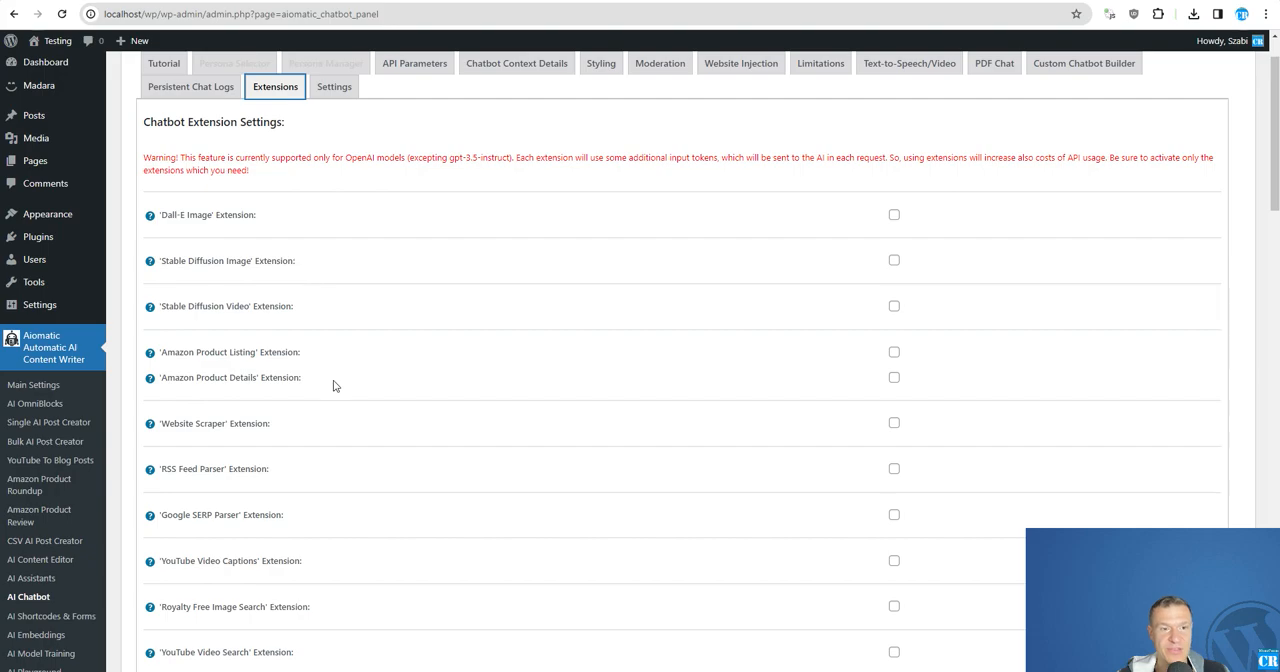
{"action": "scroll", "coordinate": [420, 201], "scroll_direction": "up", "scroll_amount": 1}
{"action": "left_click", "coordinate": [408, 138]}
{"action": "left_click_drag", "start_coordinate": [166, 224], "coordinate": [256, 224]}
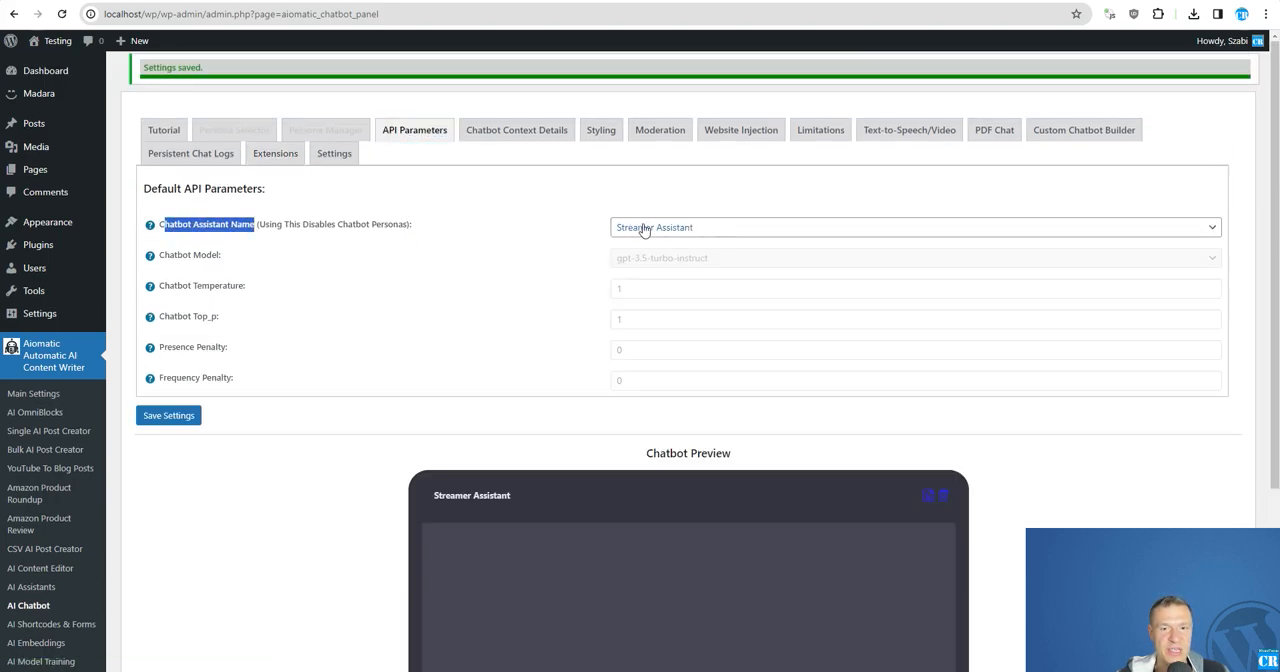
Open the Streamer Assistant for editing from the assistant management list and go to its Assistant Functions field.
{"action": "left_click", "coordinate": [37, 590]}
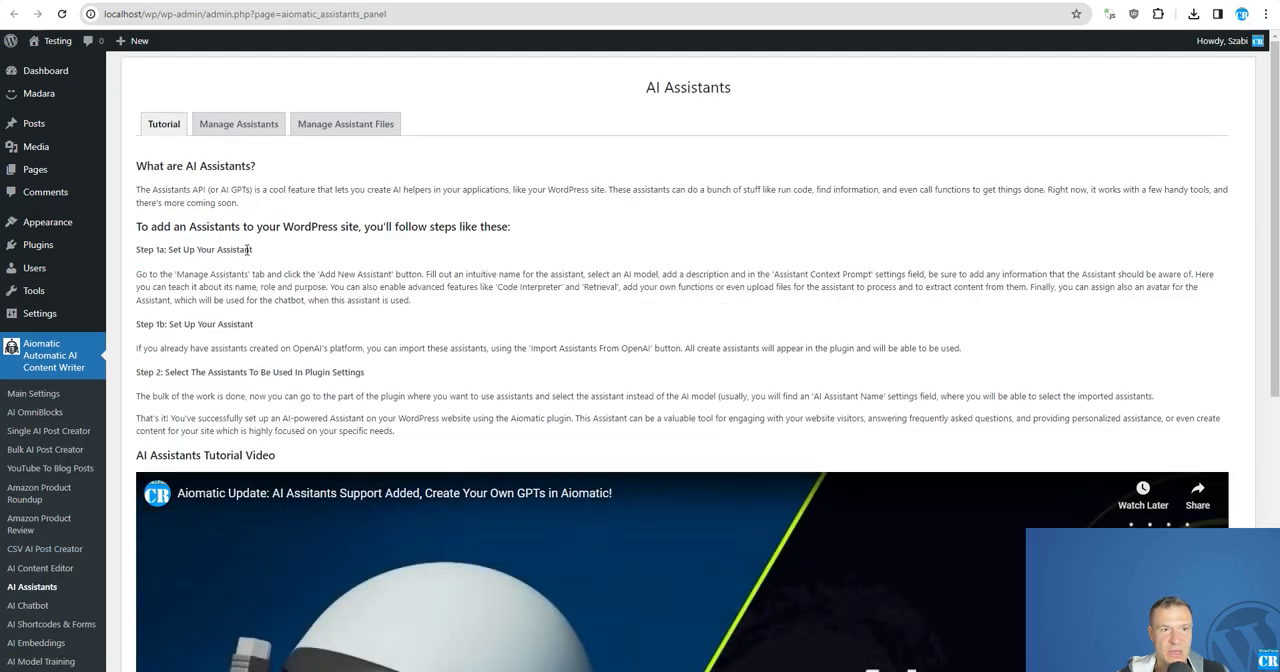
{"action": "left_click", "coordinate": [234, 130]}
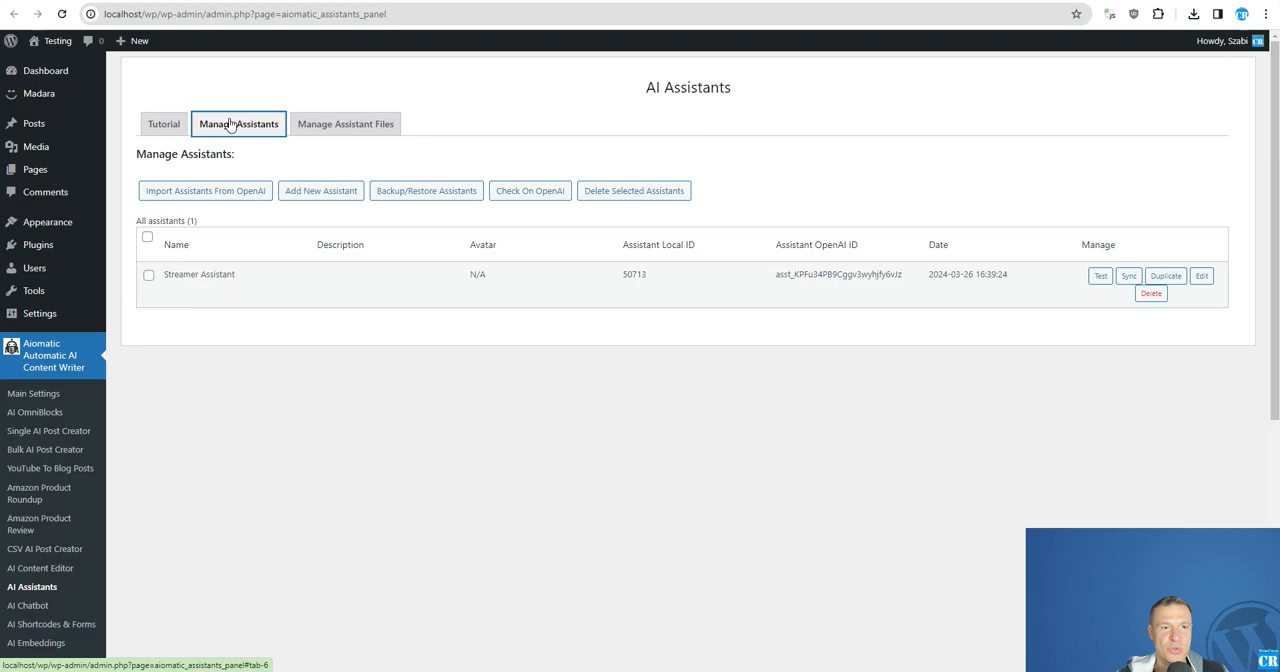
{"action": "left_click", "coordinate": [1201, 276]}
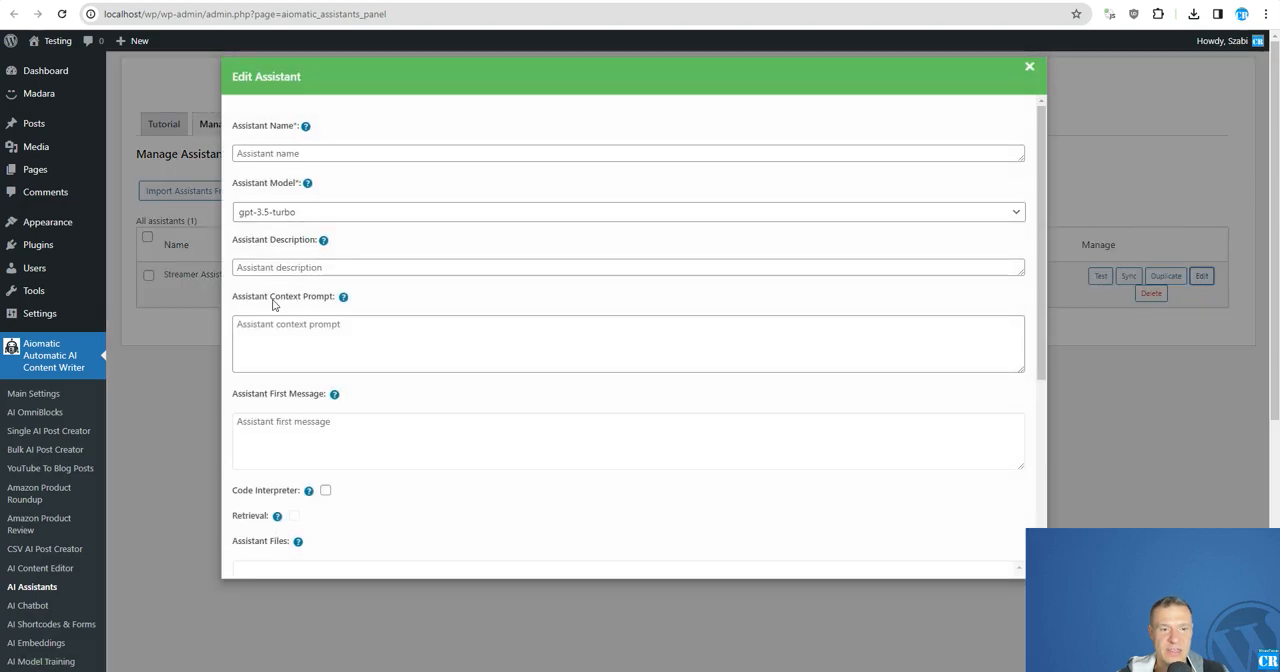
{"action": "scroll", "coordinate": [360, 329], "scroll_direction": "down", "scroll_amount": 3}
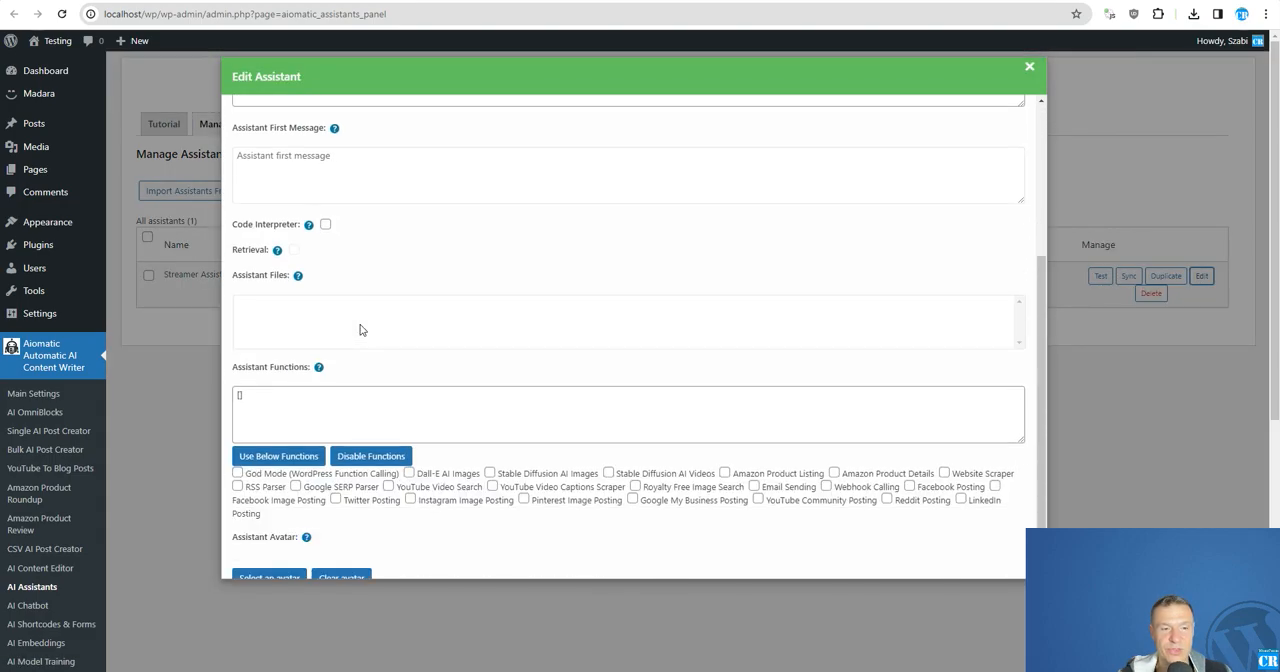
{"action": "left_click_drag", "start_coordinate": [233, 301], "coordinate": [309, 298]}
{"action": "left_click", "coordinate": [287, 345]}
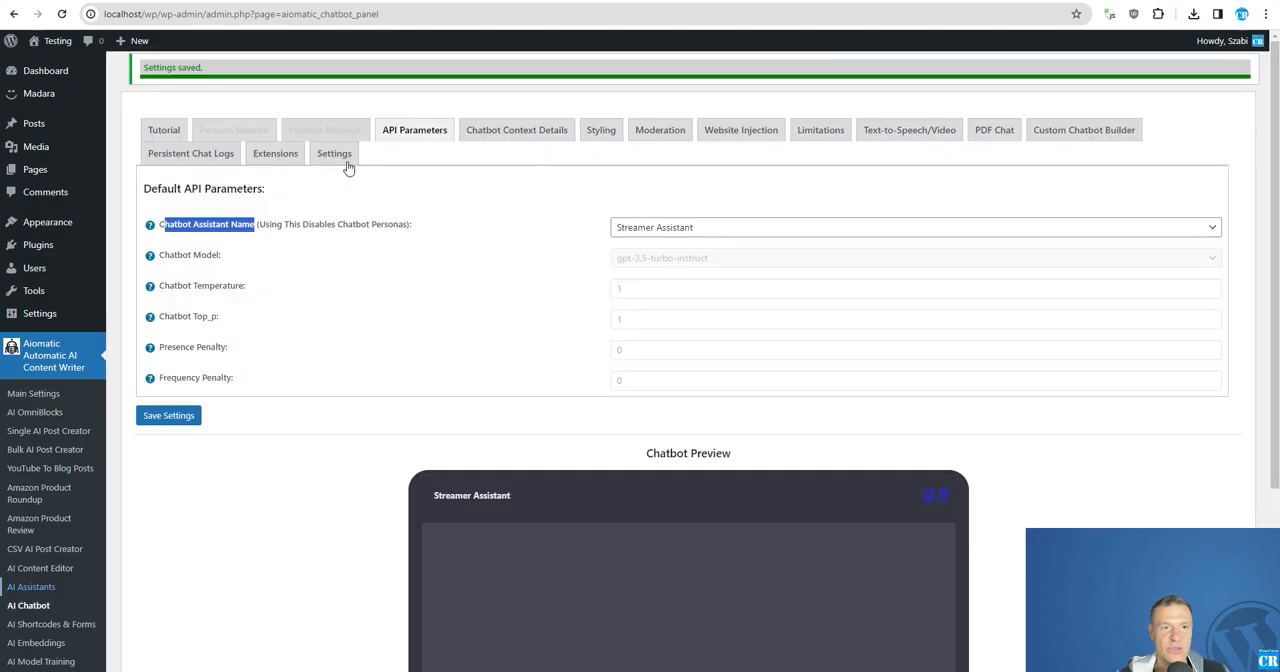
Enable the 'RSS Feed Parser' extension in the chatbot extension settings.
{"action": "left_click", "coordinate": [278, 156]}
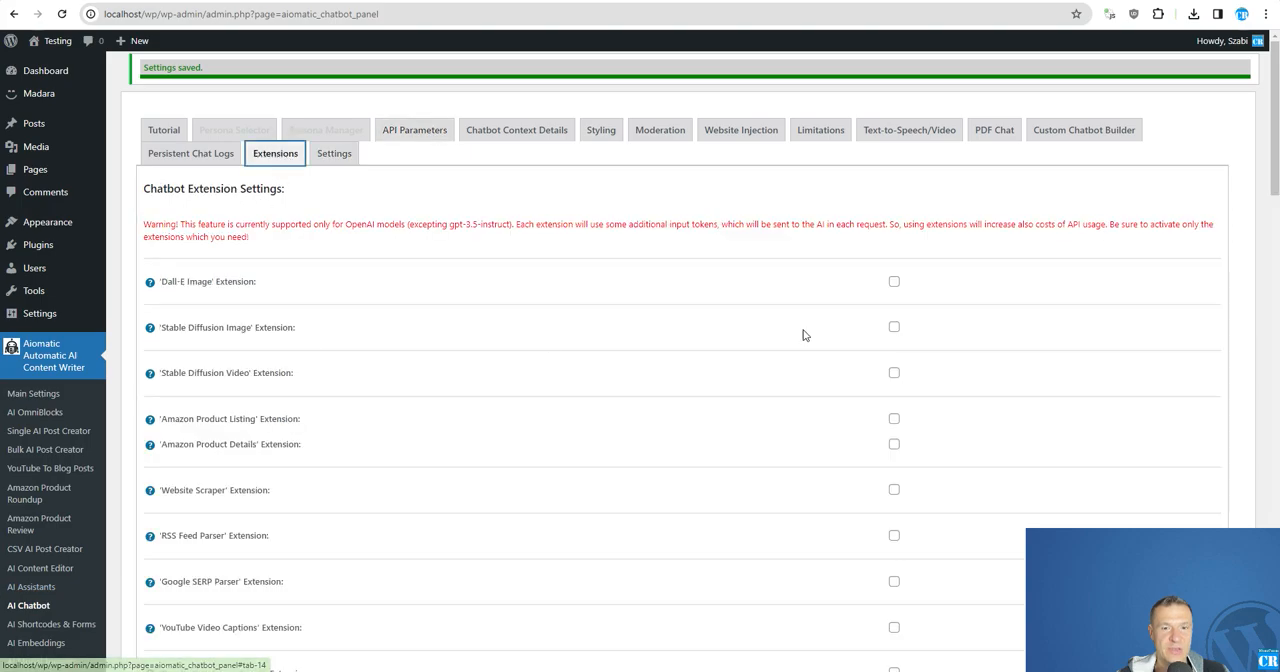
{"action": "scroll", "coordinate": [830, 420], "scroll_direction": "down", "scroll_amount": 3}
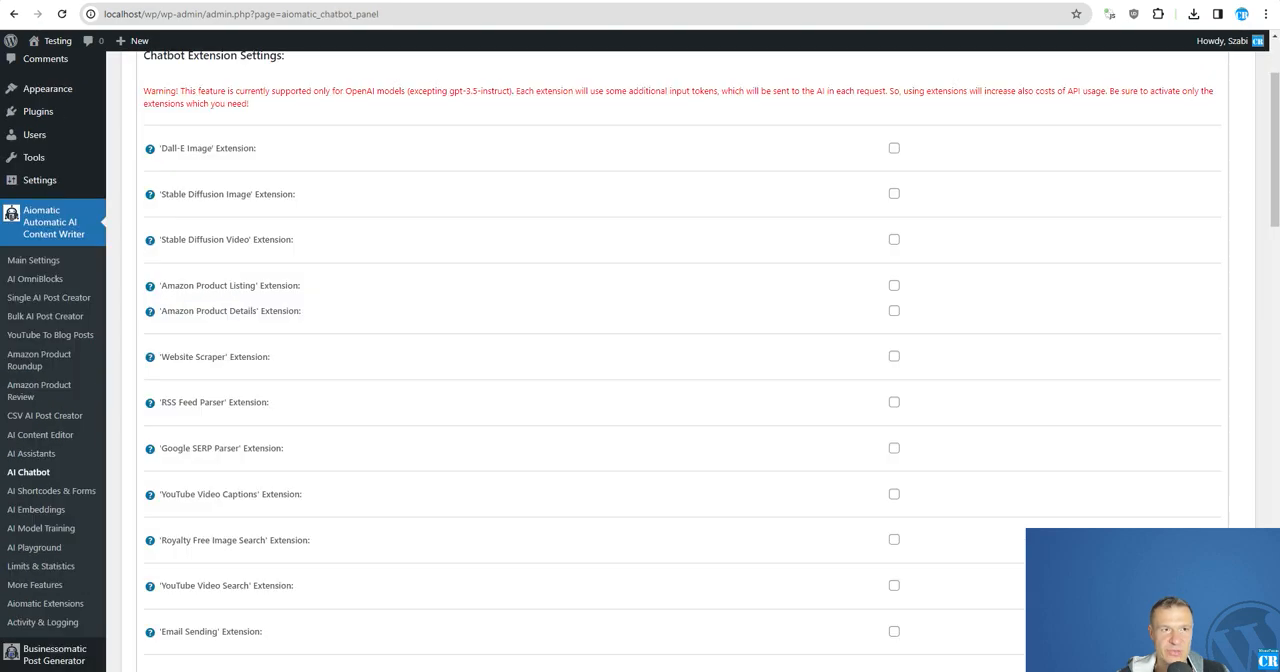
{"action": "left_click", "coordinate": [894, 404]}
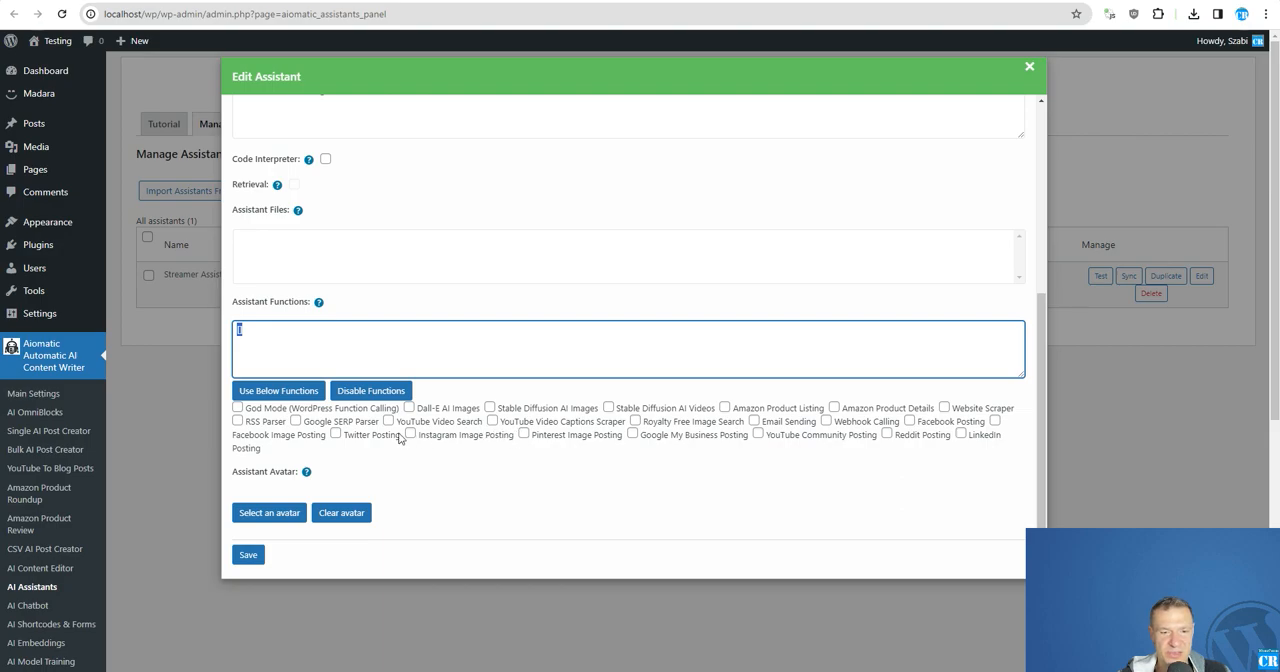
Add the Twitter Posting function to the Streamer Assistant's functions and save the assistant.
{"action": "left_click", "coordinate": [337, 435]}
{"action": "left_click", "coordinate": [336, 435]}
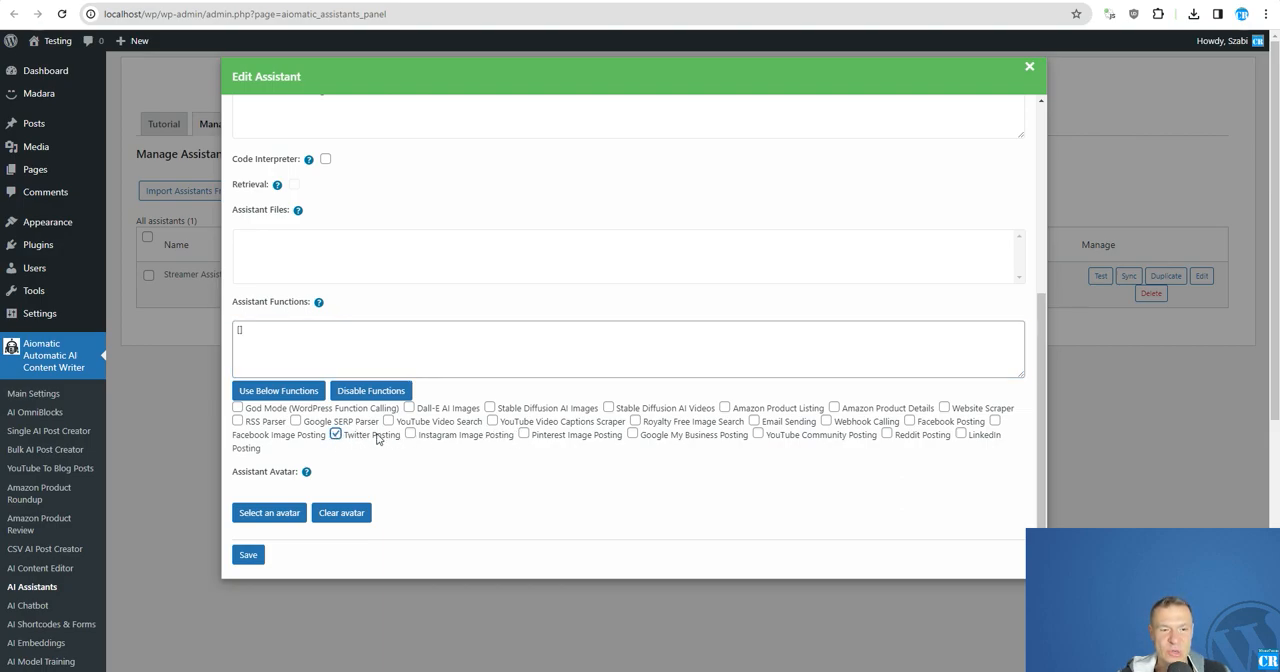
{"action": "left_click", "coordinate": [260, 391]}
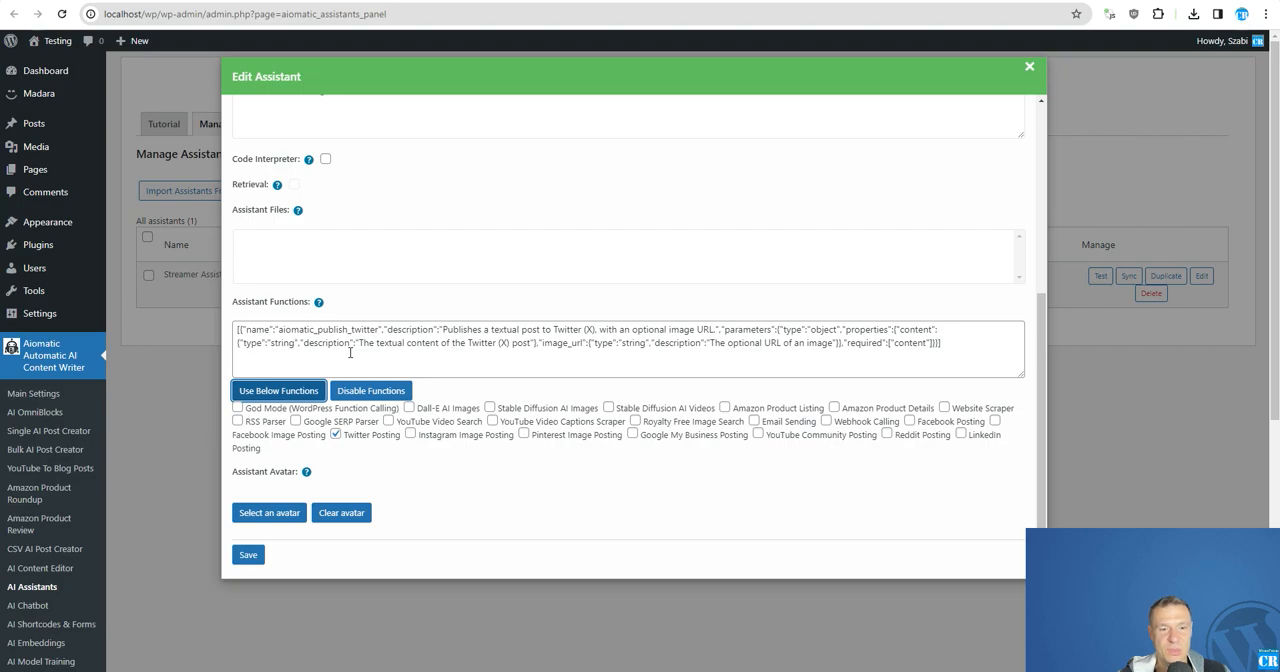
{"action": "left_click", "coordinate": [250, 556]}
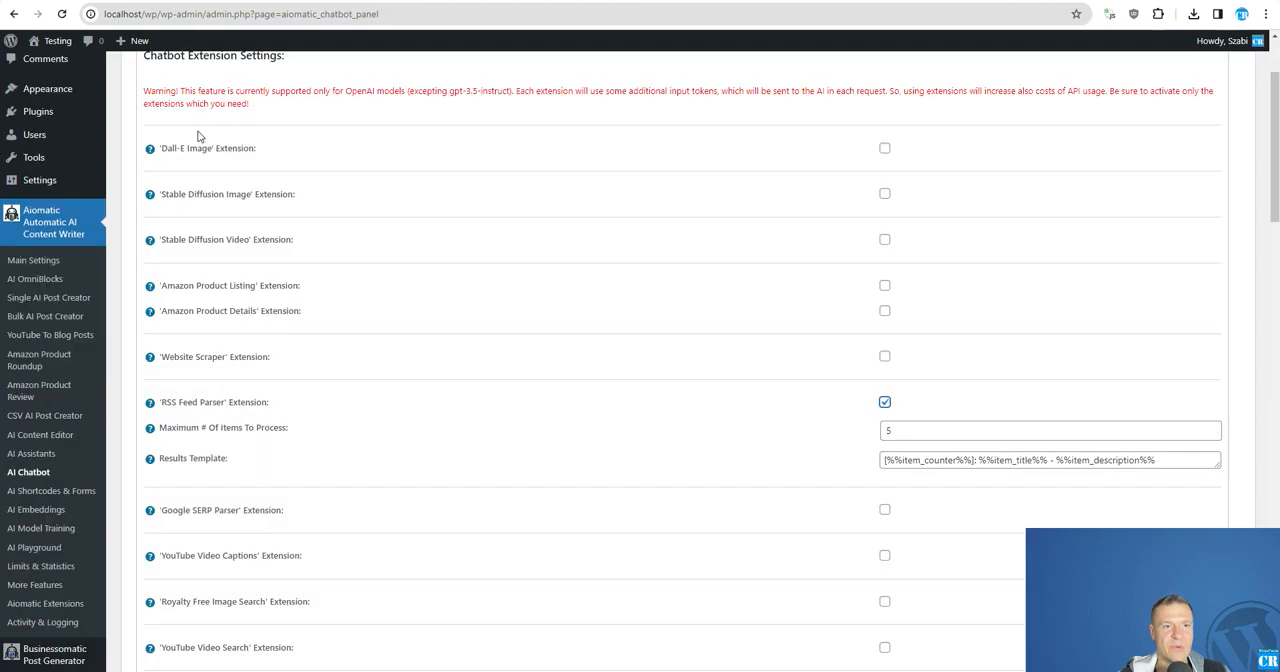
Reload the chatbot settings and check the extension list as far as the 'Twitter (X) Posting' extension.
{"action": "left_click", "coordinate": [61, 14]}
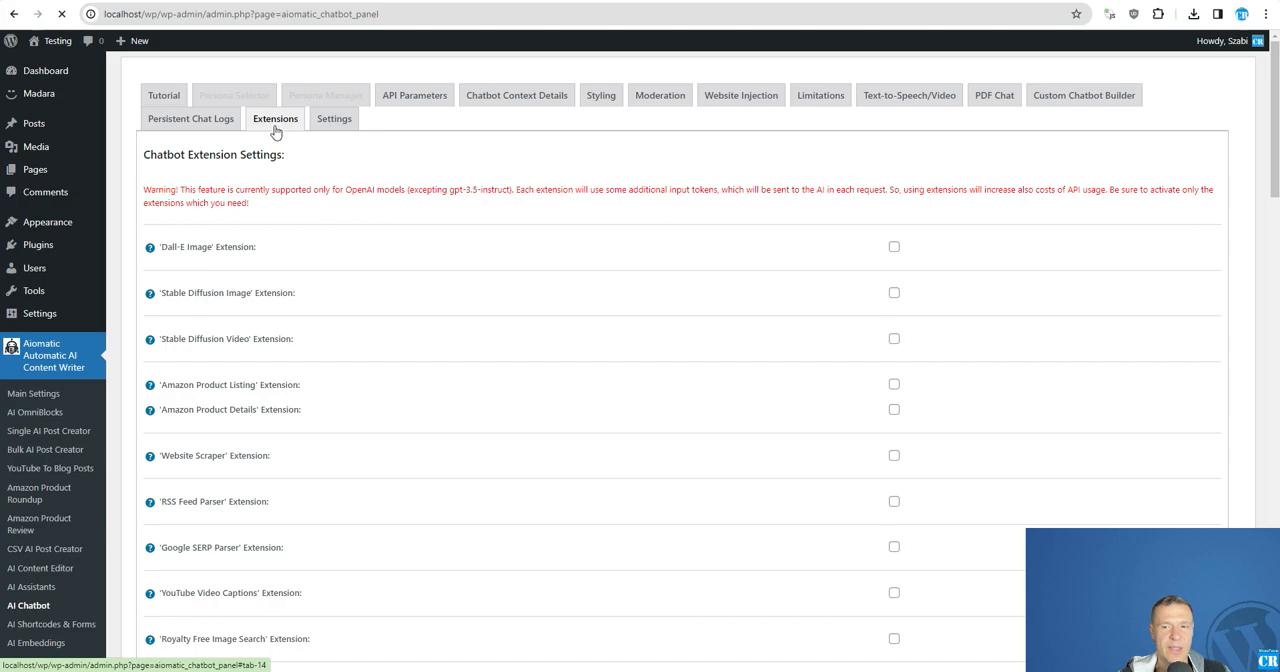
{"action": "scroll", "coordinate": [503, 342], "scroll_direction": "down", "scroll_amount": 3}
{"action": "scroll", "coordinate": [503, 342], "scroll_direction": "down", "scroll_amount": 2}
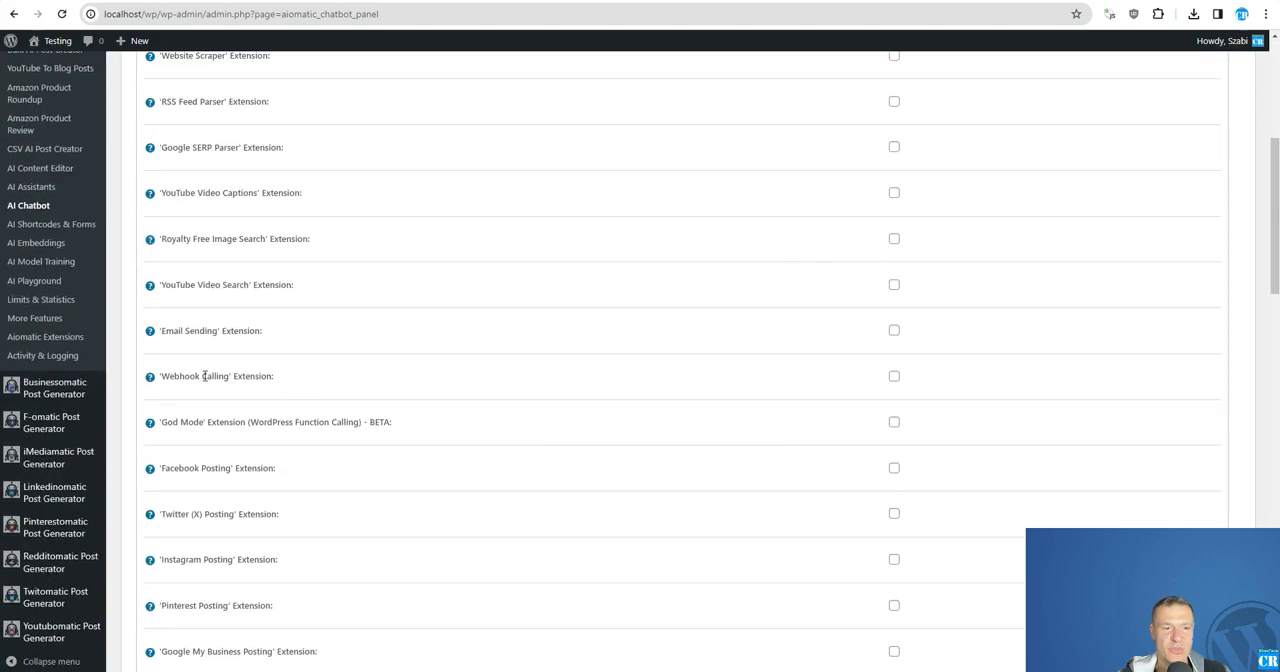
{"action": "double_click", "coordinate": [192, 514]}
{"action": "scroll", "coordinate": [774, 508], "scroll_direction": "up", "scroll_amount": 5}
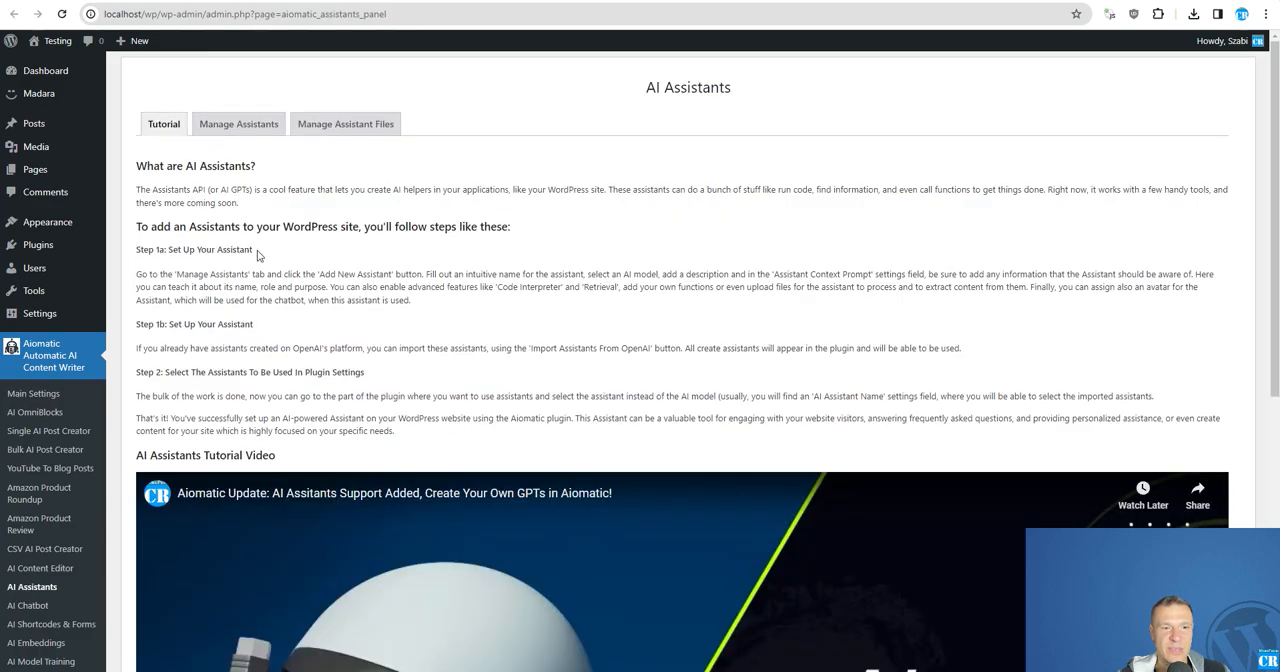
{"action": "scroll", "coordinate": [252, 240], "scroll_direction": "down", "scroll_amount": 5}
{"action": "scroll", "coordinate": [252, 240], "scroll_direction": "up", "scroll_amount": 5}
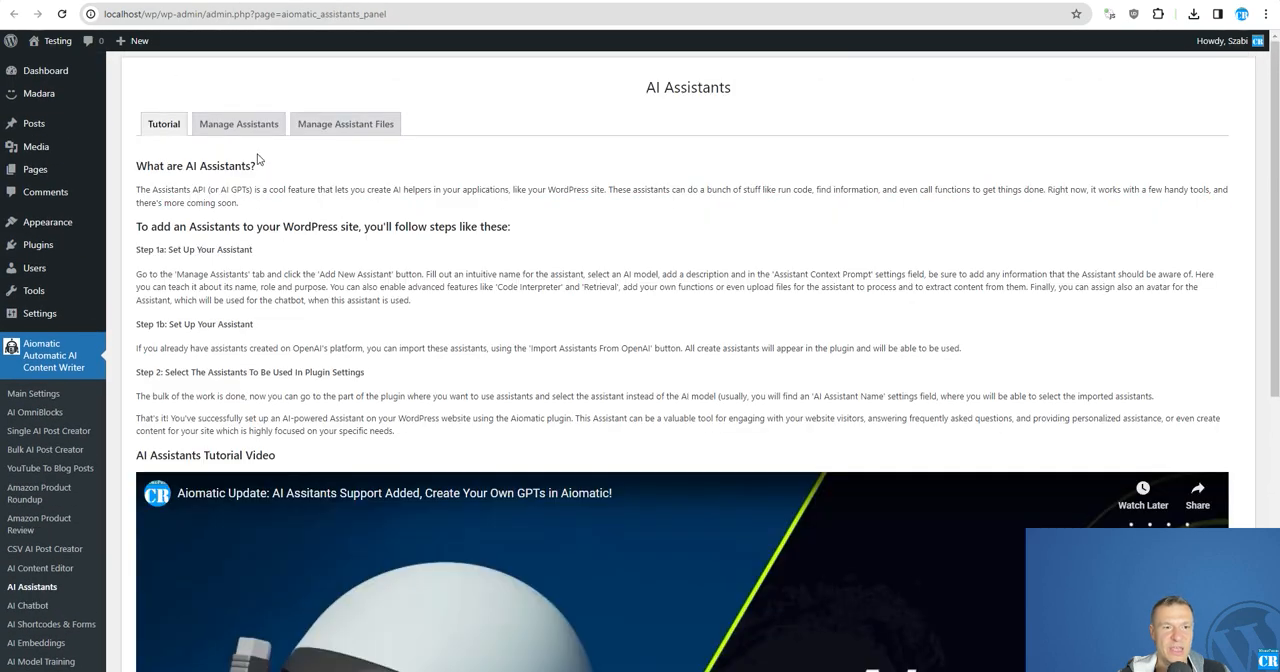
Reopen the Streamer Assistant for editing and check its saved Twitter Posting function.
{"action": "left_click", "coordinate": [238, 123]}
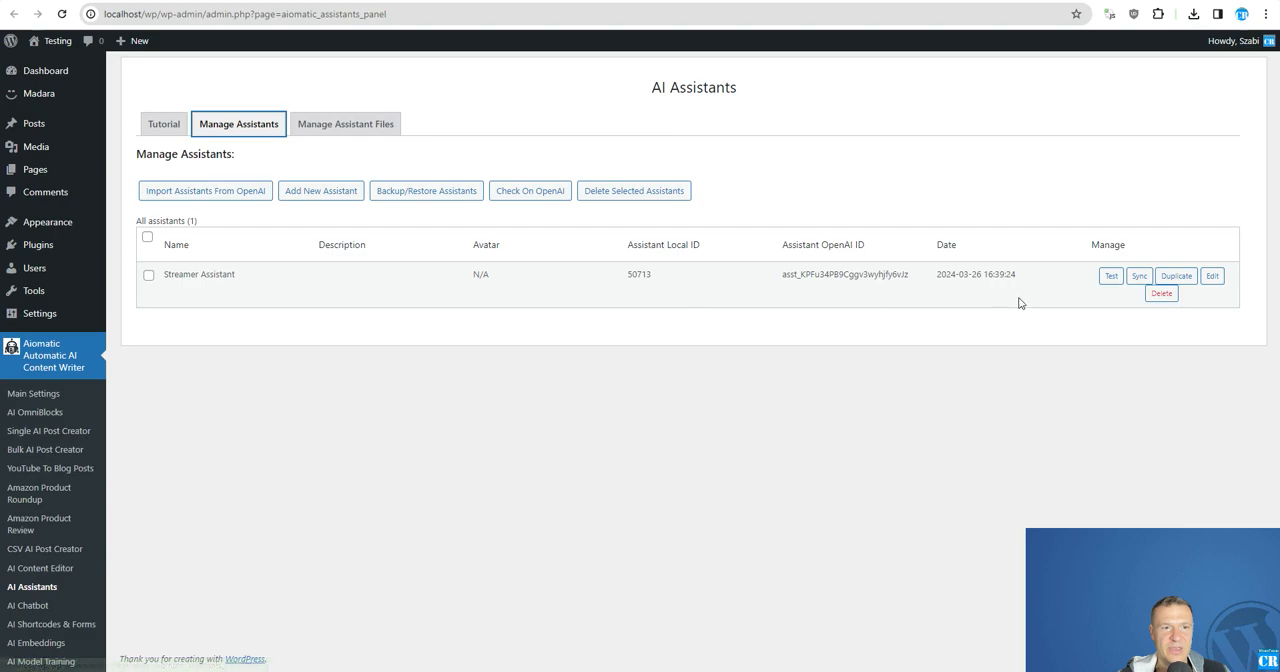
{"action": "left_click", "coordinate": [1212, 276]}
{"action": "scroll", "coordinate": [400, 390], "scroll_direction": "down", "scroll_amount": 5}
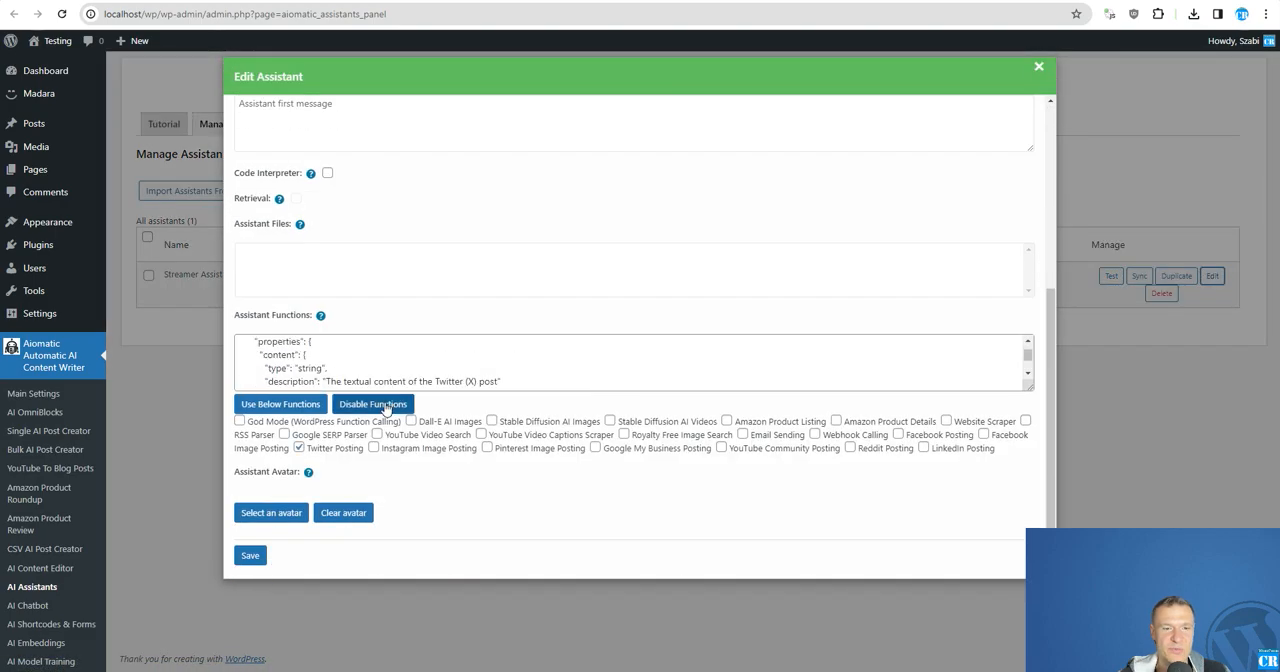
{"action": "scroll", "coordinate": [223, 300], "scroll_direction": "up", "scroll_amount": 5}
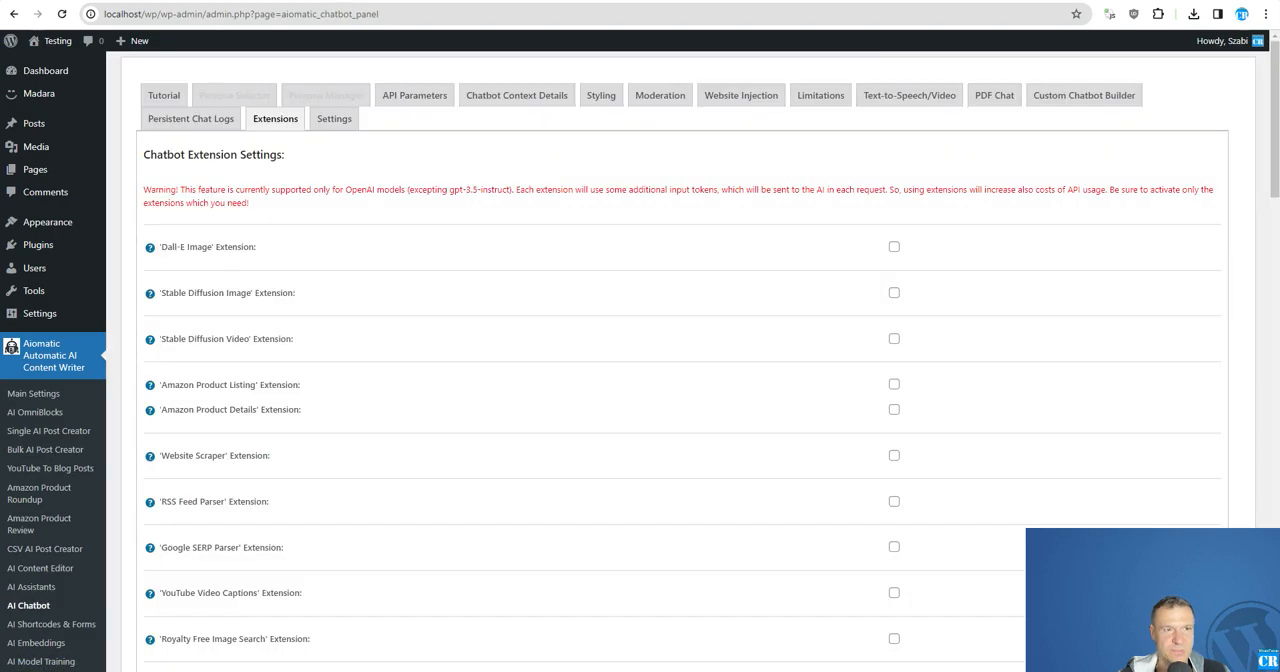
Open Twitter in the browser and review the recent posts on the CodeRevolution profile.
{"action": "scroll", "coordinate": [1231, 369], "scroll_direction": "down", "scroll_amount": 20}
{"action": "scroll", "coordinate": [1226, 521], "scroll_direction": "down", "scroll_amount": 2}
{"action": "key", "text": "ctrl+t"}
{"action": "type", "text": "twi"}
{"action": "key", "text": "Return"}
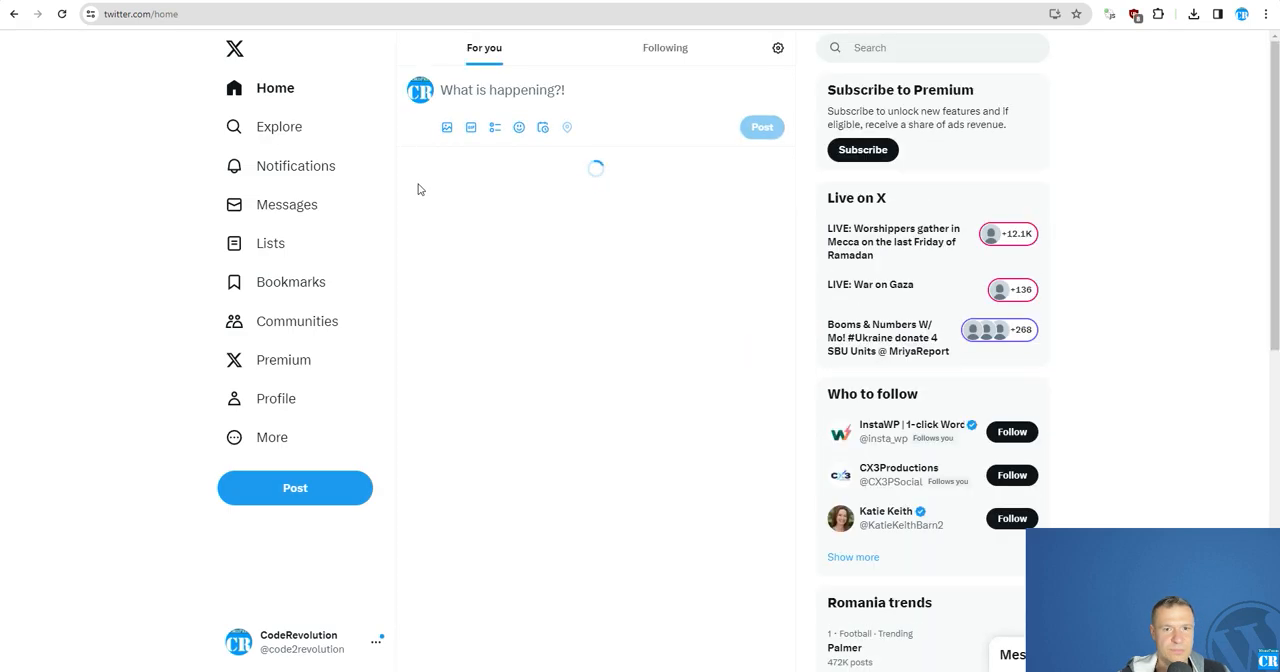
{"action": "left_click", "coordinate": [277, 399]}
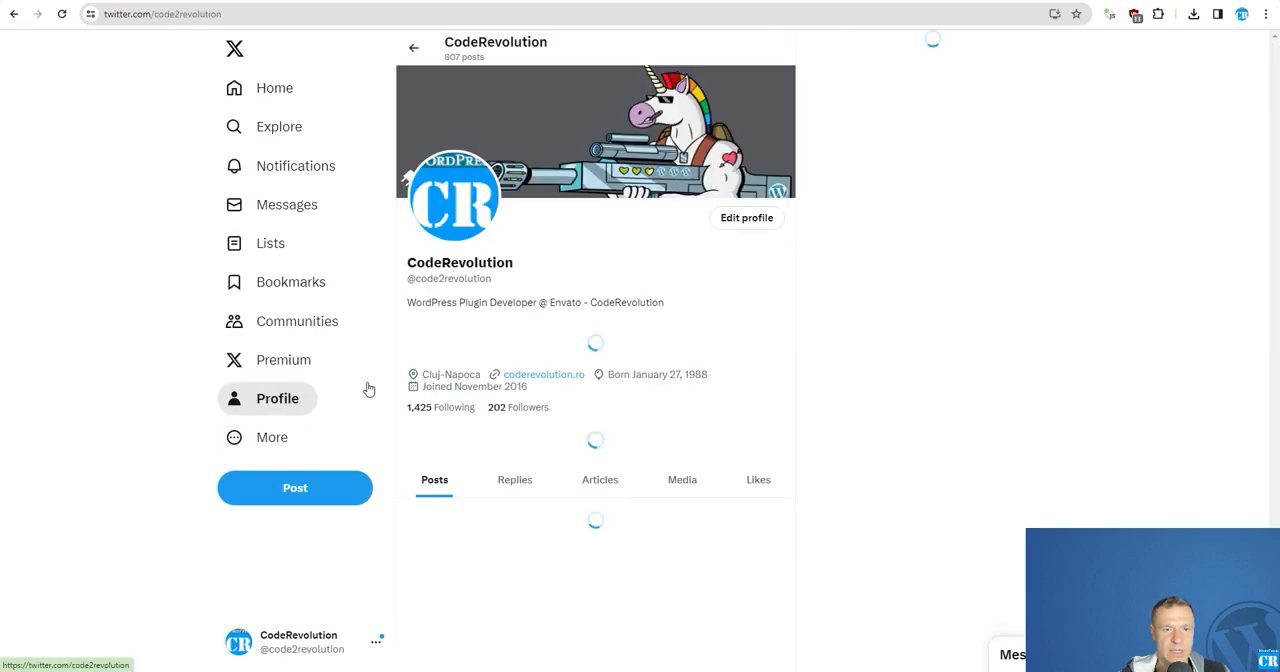
{"action": "scroll", "coordinate": [462, 350], "scroll_direction": "down", "scroll_amount": 3}
{"action": "scroll", "coordinate": [459, 347], "scroll_direction": "down", "scroll_amount": 3}
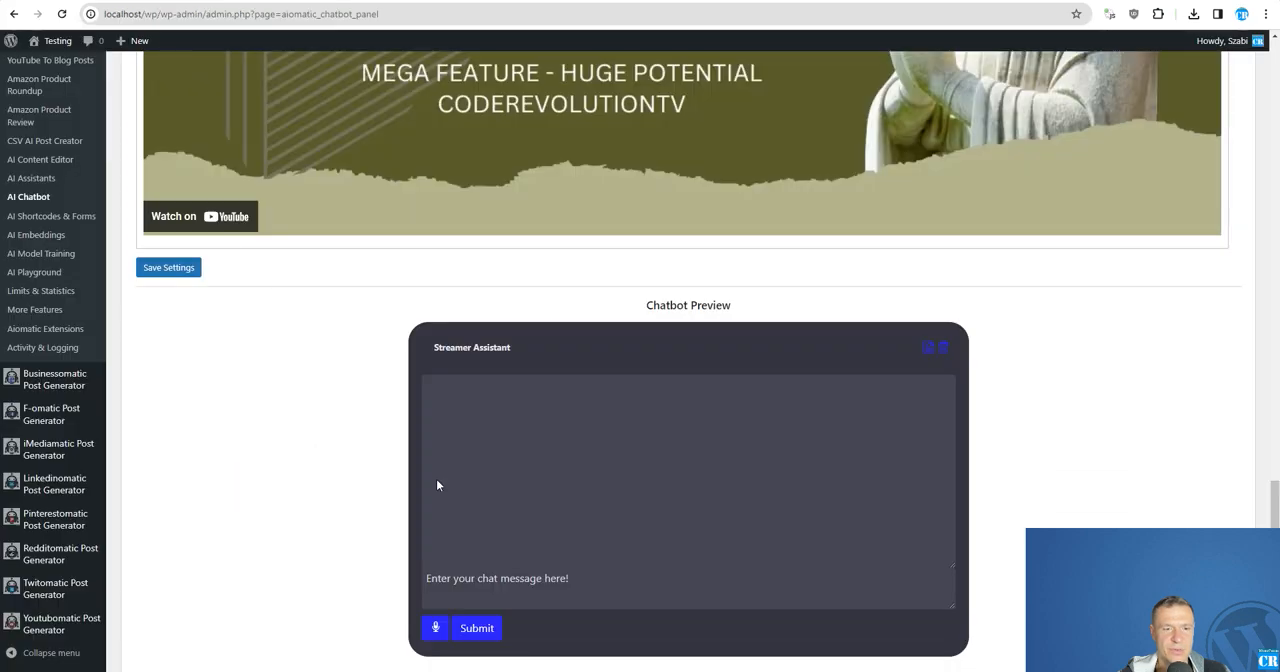
Send the chatbot preview the message: Post to Twitter a tweet telling people "good afternoon!".
{"action": "scroll", "coordinate": [437, 485], "scroll_direction": "down", "scroll_amount": 1}
{"action": "left_click", "coordinate": [463, 490]}
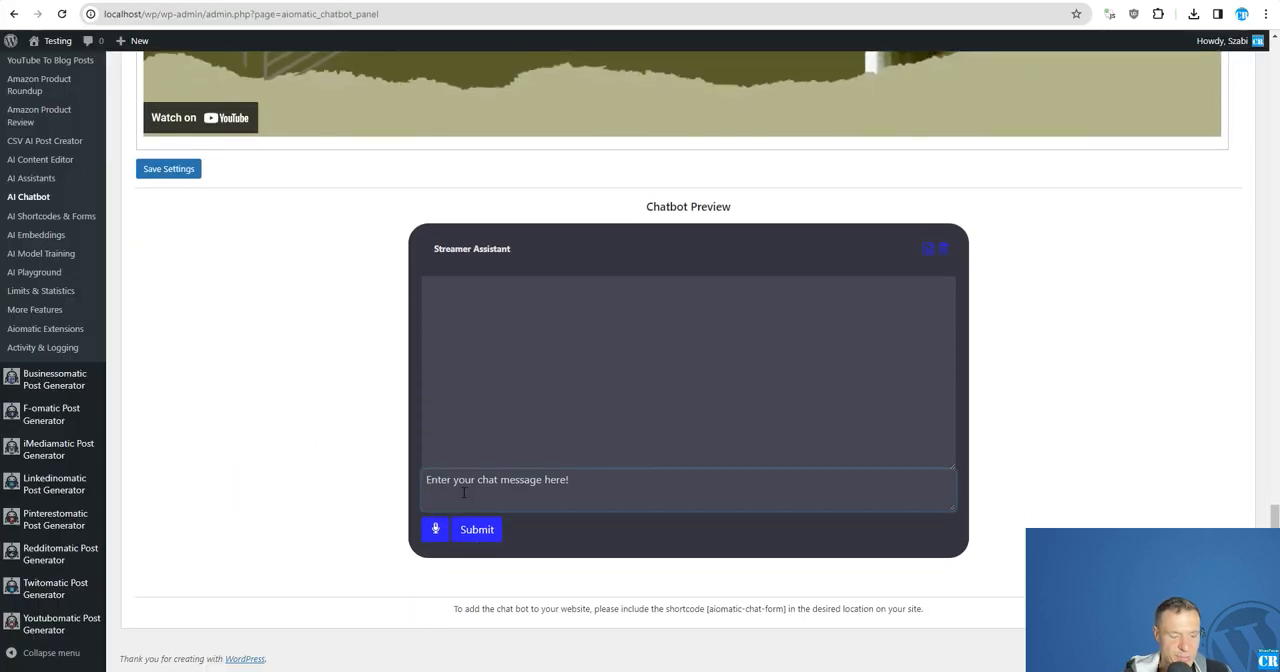
{"action": "type", "text": "Pos"}
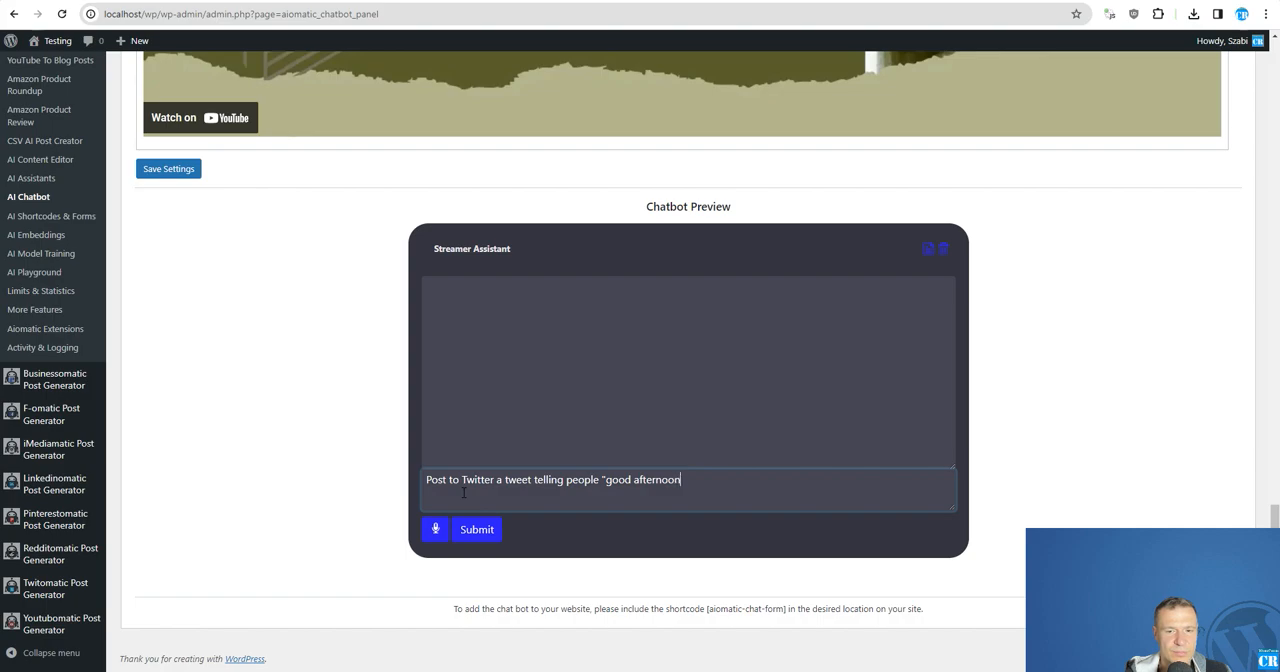
{"action": "key", "text": "Return"}
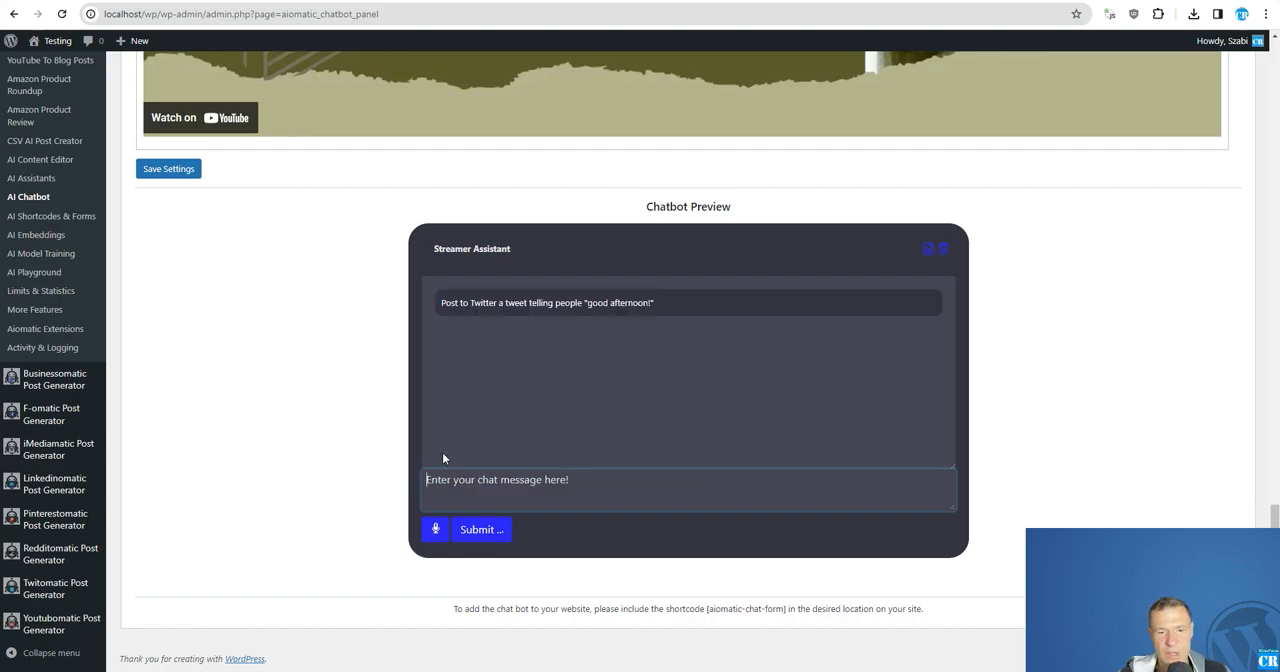
Review the chatbot's API parameters and general settings, and read the Streamer Assistant's reply in the chatbot preview.
{"action": "scroll", "coordinate": [410, 436], "scroll_direction": "up", "scroll_amount": 10}
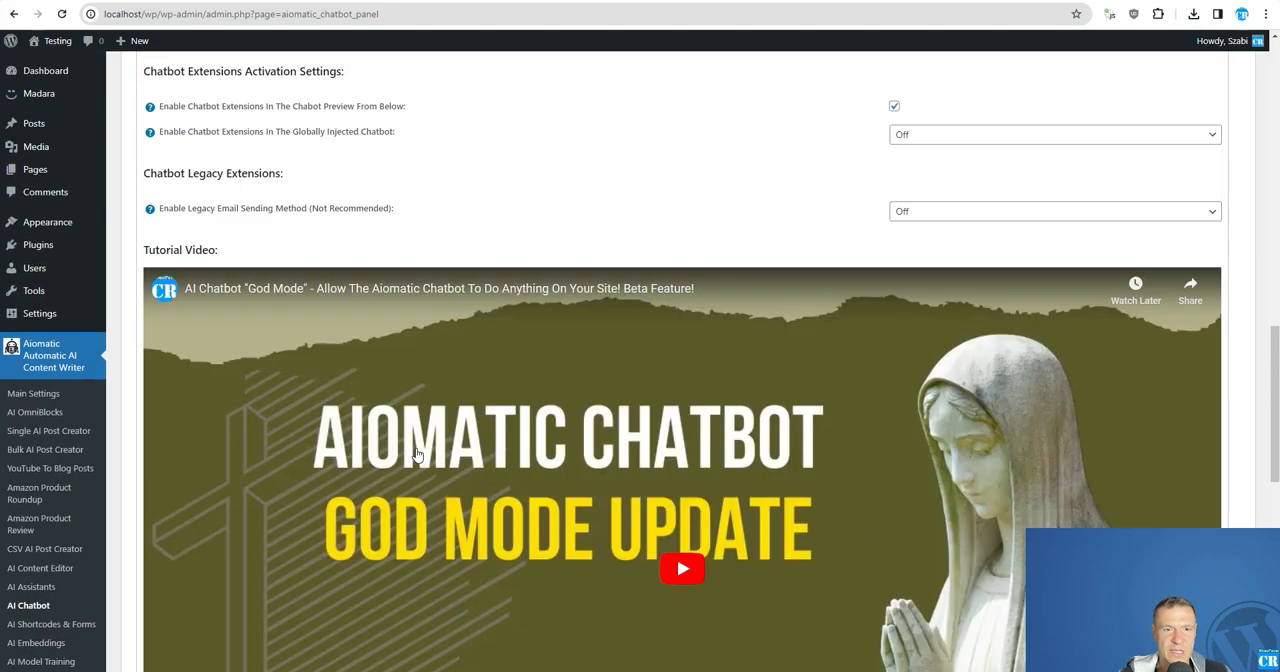
{"action": "scroll", "coordinate": [428, 258], "scroll_direction": "up", "scroll_amount": 8}
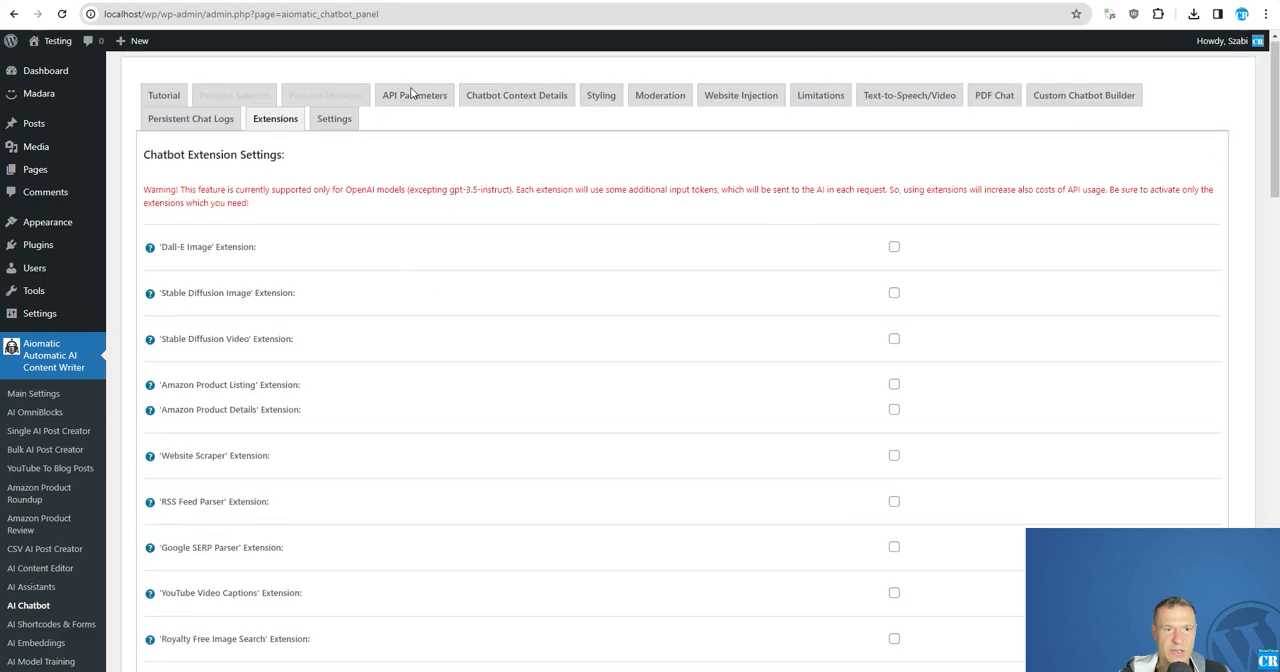
{"action": "left_click", "coordinate": [412, 96]}
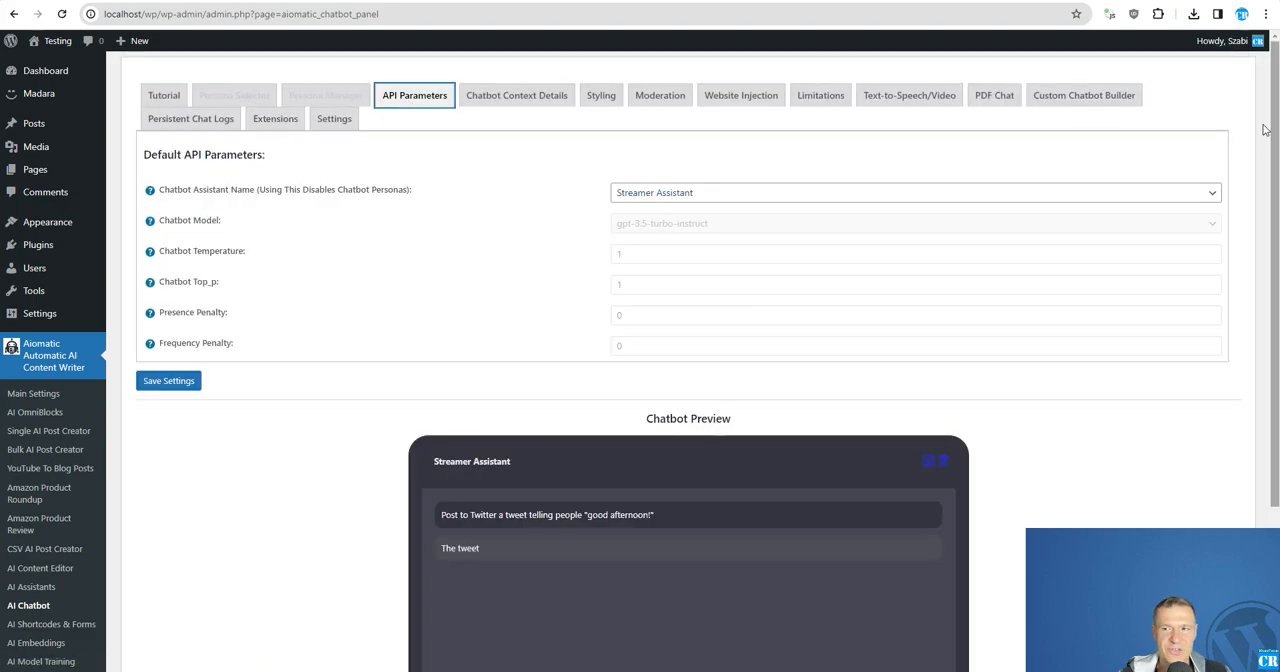
{"action": "left_click", "coordinate": [314, 124]}
{"action": "scroll", "coordinate": [540, 252], "scroll_direction": "down", "scroll_amount": 3}
{"action": "scroll", "coordinate": [542, 257], "scroll_direction": "down", "scroll_amount": 2}
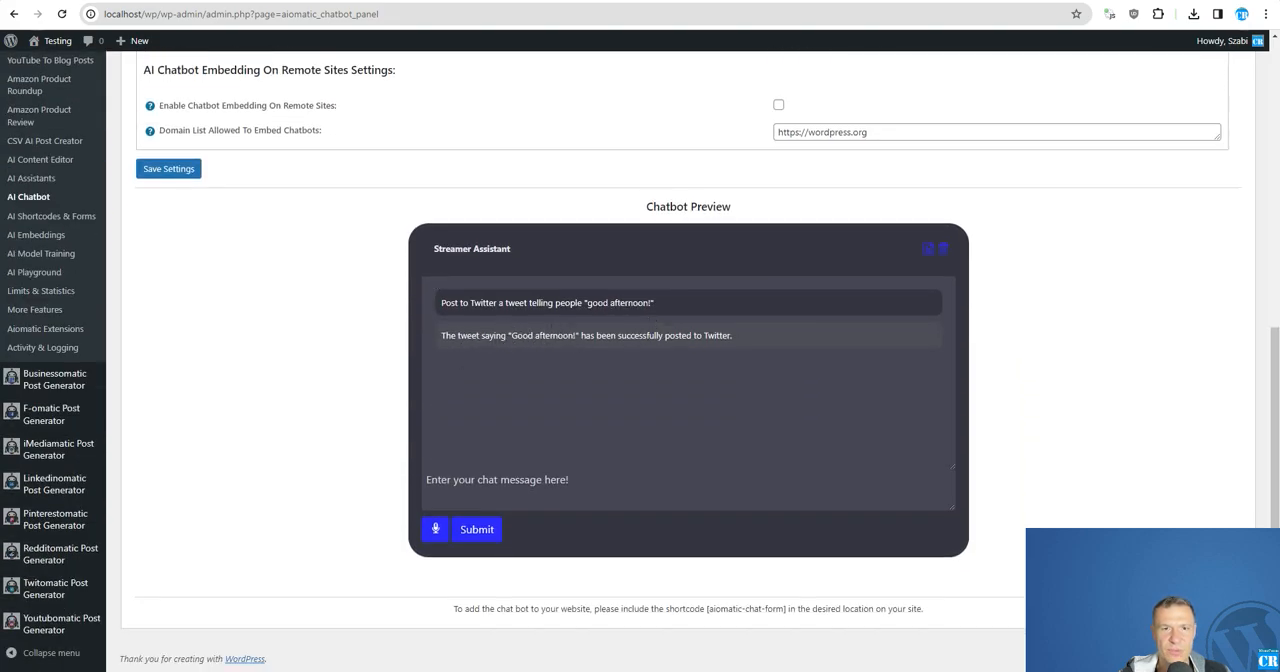
Switch to Twitter, reload the CodeRevolution profile and check its newest posts for the chatbot's tweet.
{"action": "left_click", "coordinate": [529, 1]}
{"action": "left_click", "coordinate": [62, 14]}
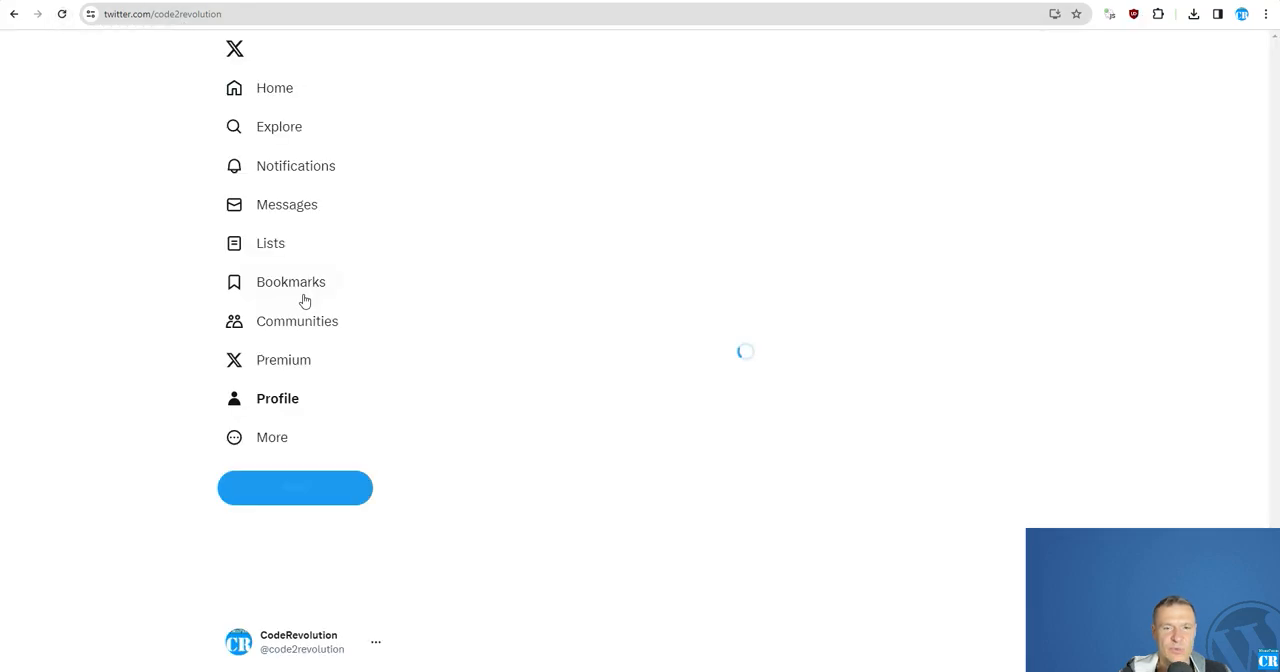
{"action": "scroll", "coordinate": [489, 360], "scroll_direction": "down", "scroll_amount": 3}
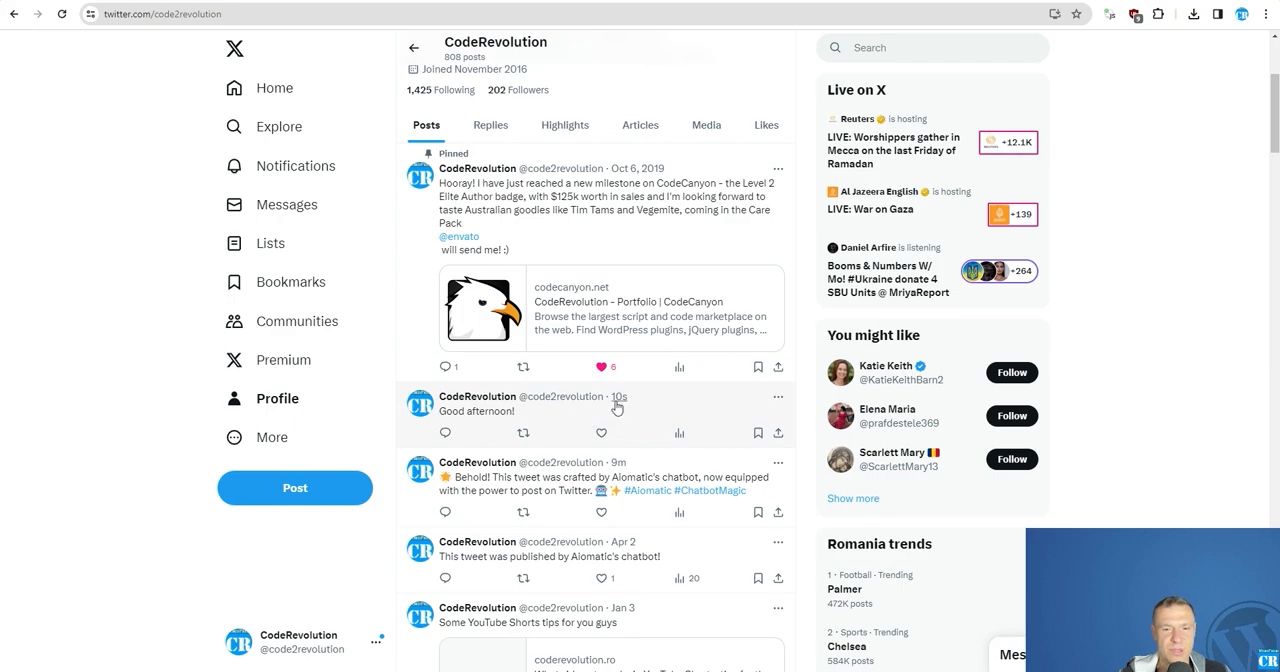
Delete the "Good afternoon!" post from the CodeRevolution Twitter profile.
{"action": "left_click", "coordinate": [778, 397]}
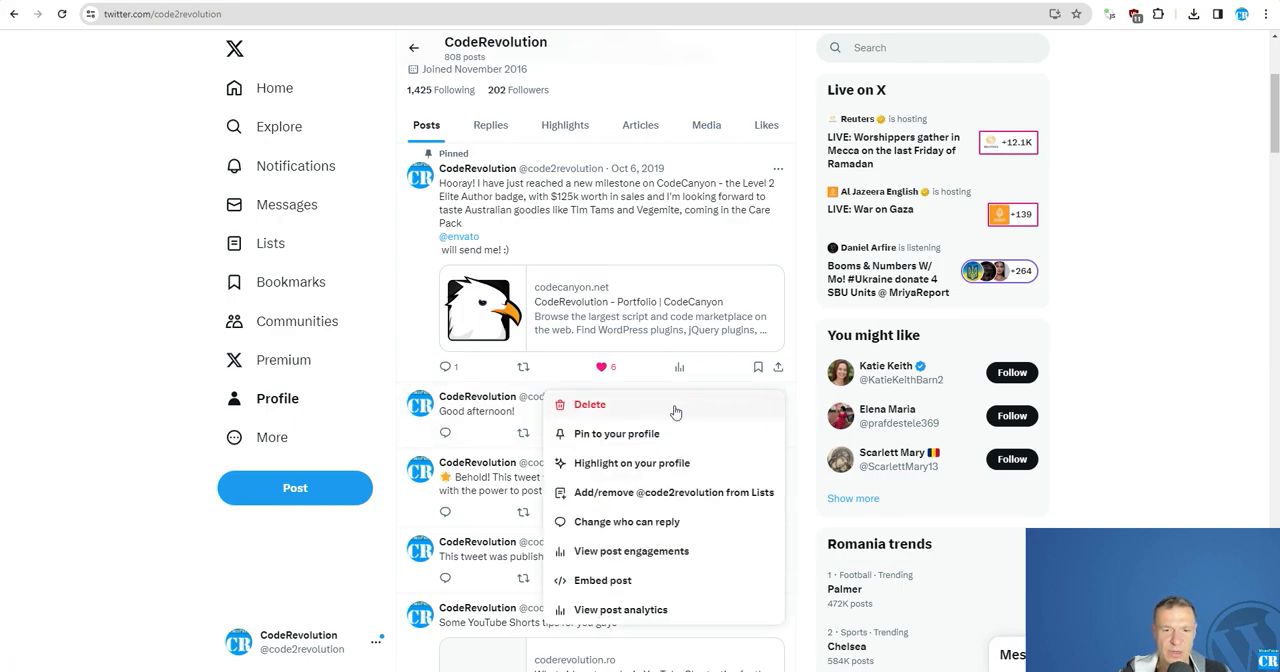
{"action": "left_click", "coordinate": [580, 407]}
{"action": "left_click", "coordinate": [634, 371]}
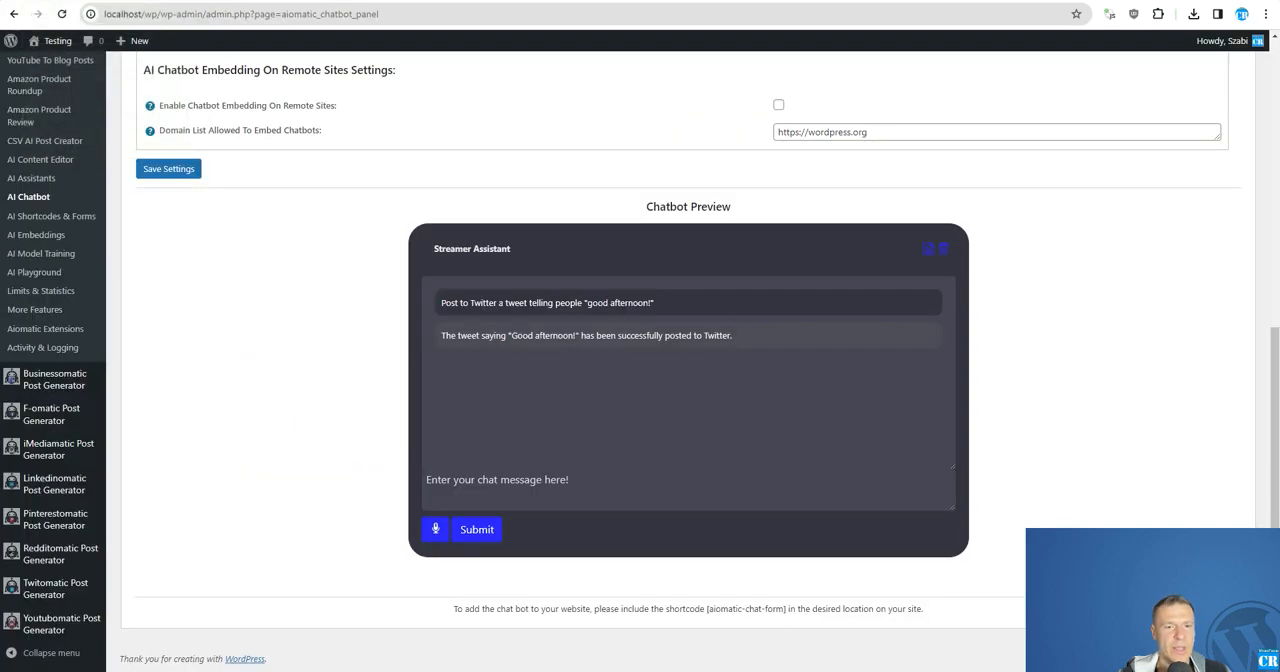
Return to the Aiomatic chatbot configuration and examine its general settings, default API parameters and available chatbot extensions.
{"action": "scroll", "coordinate": [416, 397], "scroll_direction": "up", "scroll_amount": 3}
{"action": "scroll", "coordinate": [410, 397], "scroll_direction": "up", "scroll_amount": 4}
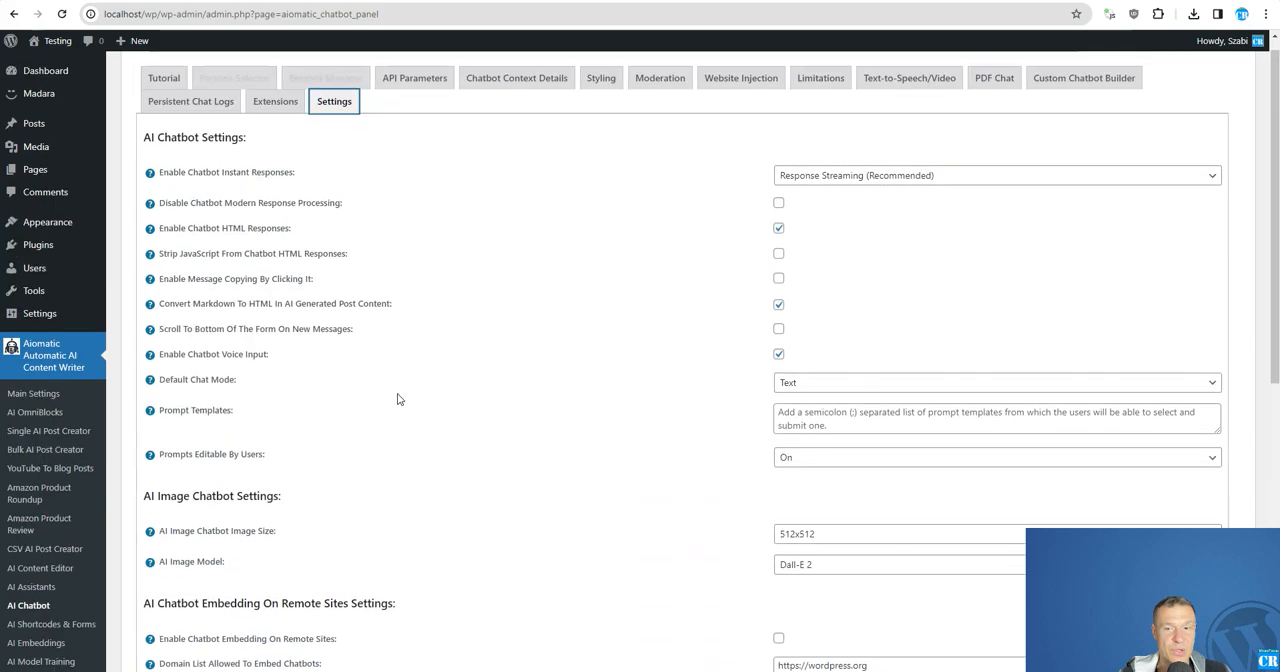
{"action": "scroll", "coordinate": [392, 402], "scroll_direction": "down", "scroll_amount": 3}
{"action": "scroll", "coordinate": [331, 390], "scroll_direction": "up", "scroll_amount": 3}
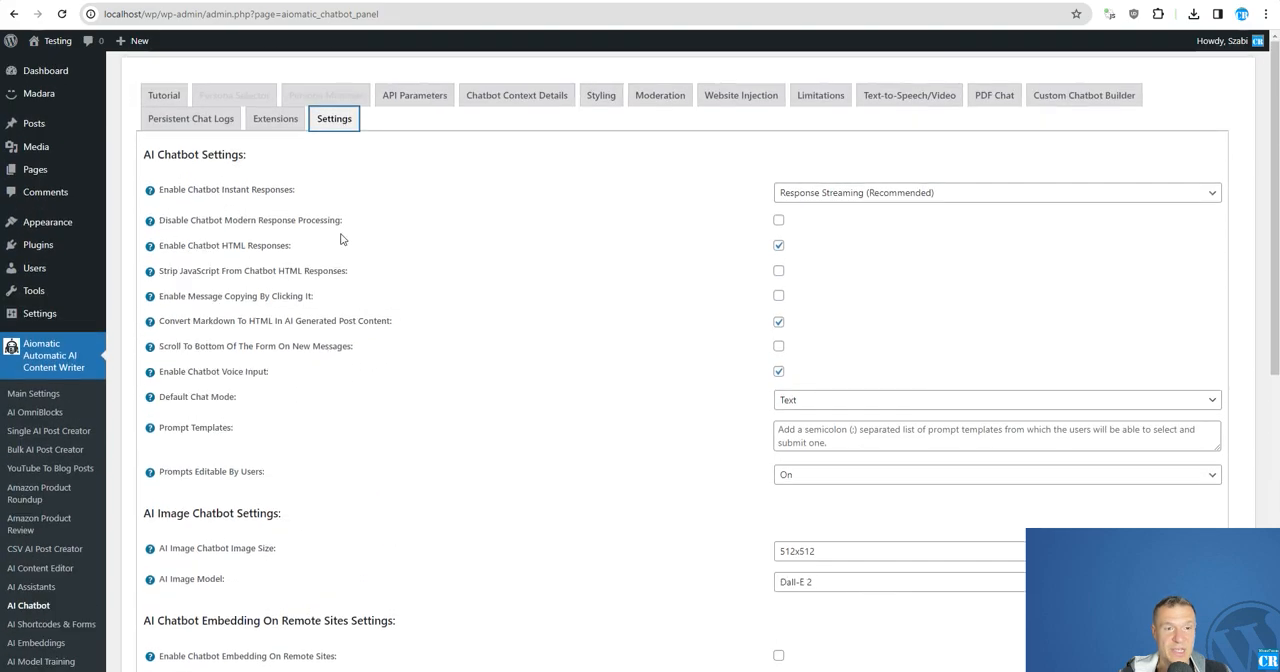
{"action": "left_click", "coordinate": [276, 119]}
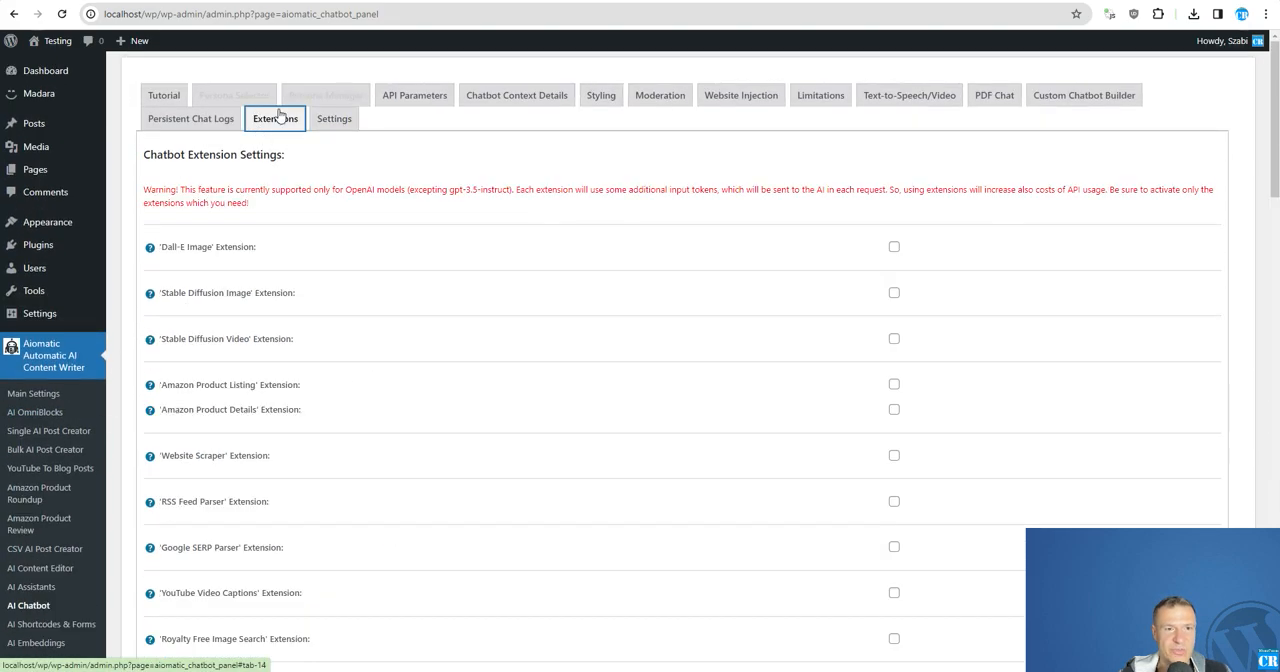
{"action": "scroll", "coordinate": [466, 371], "scroll_direction": "down", "scroll_amount": 1}
{"action": "scroll", "coordinate": [423, 369], "scroll_direction": "up", "scroll_amount": 1}
{"action": "left_click", "coordinate": [403, 102]}
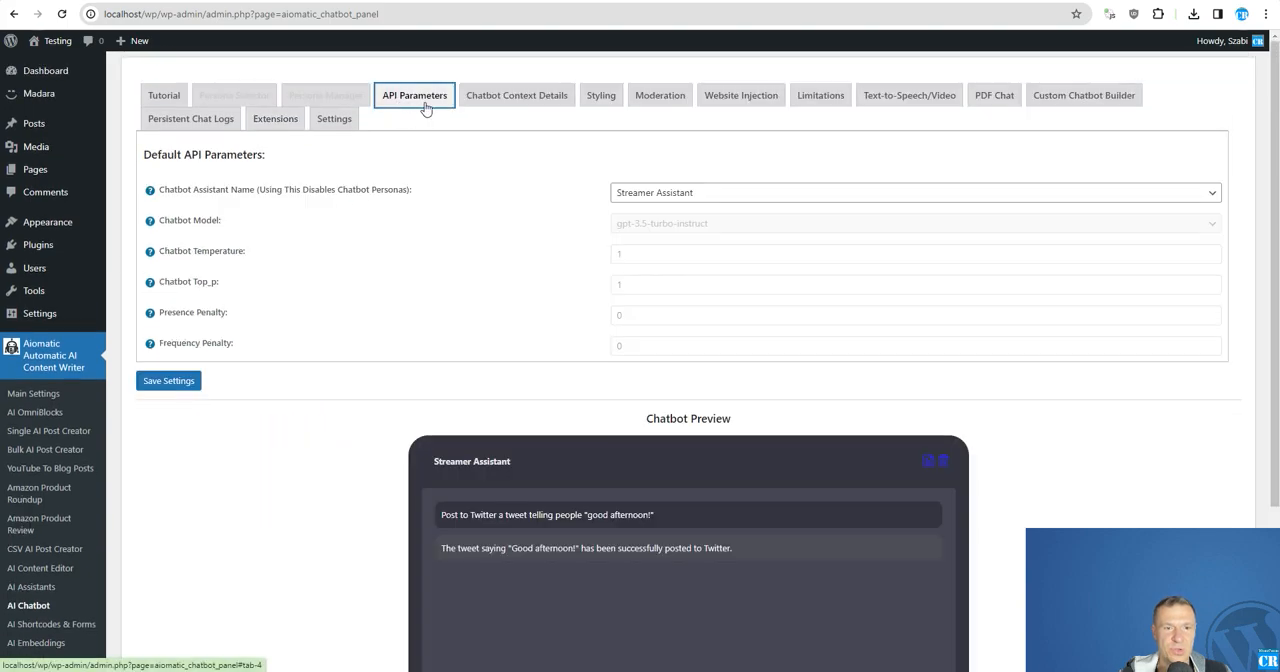
{"action": "left_click", "coordinate": [272, 119]}
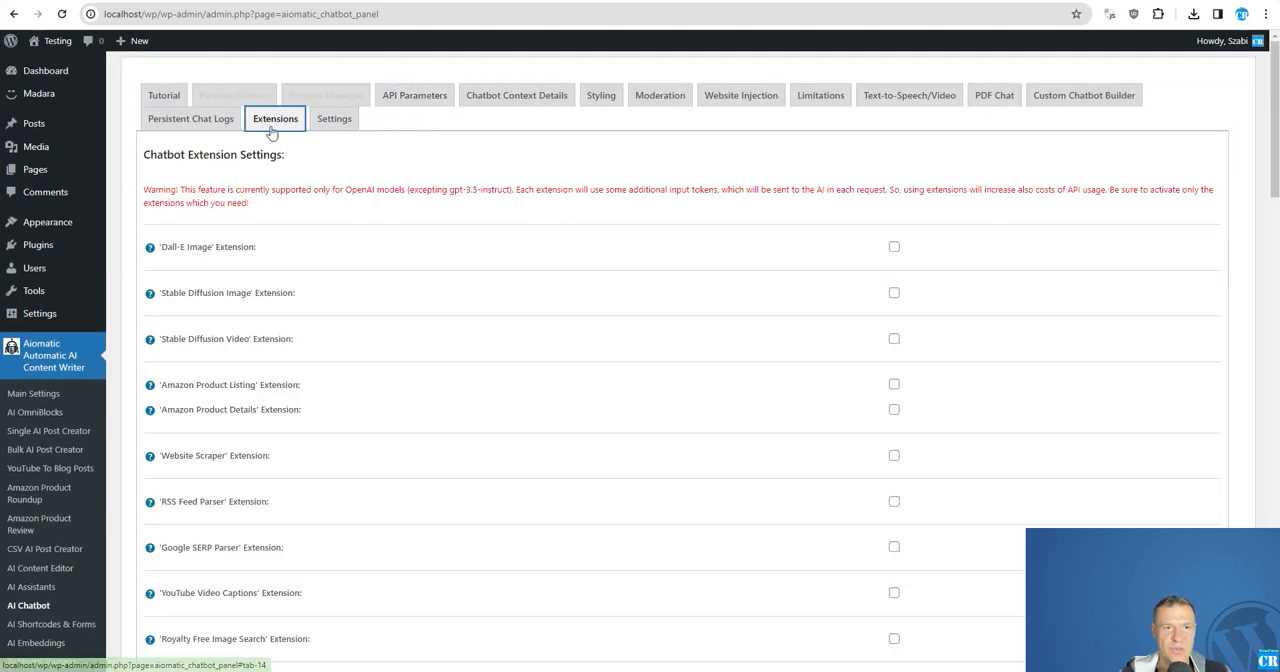
{"action": "scroll", "coordinate": [449, 449], "scroll_direction": "down", "scroll_amount": 8}
{"action": "scroll", "coordinate": [441, 449], "scroll_direction": "up", "scroll_amount": 7}
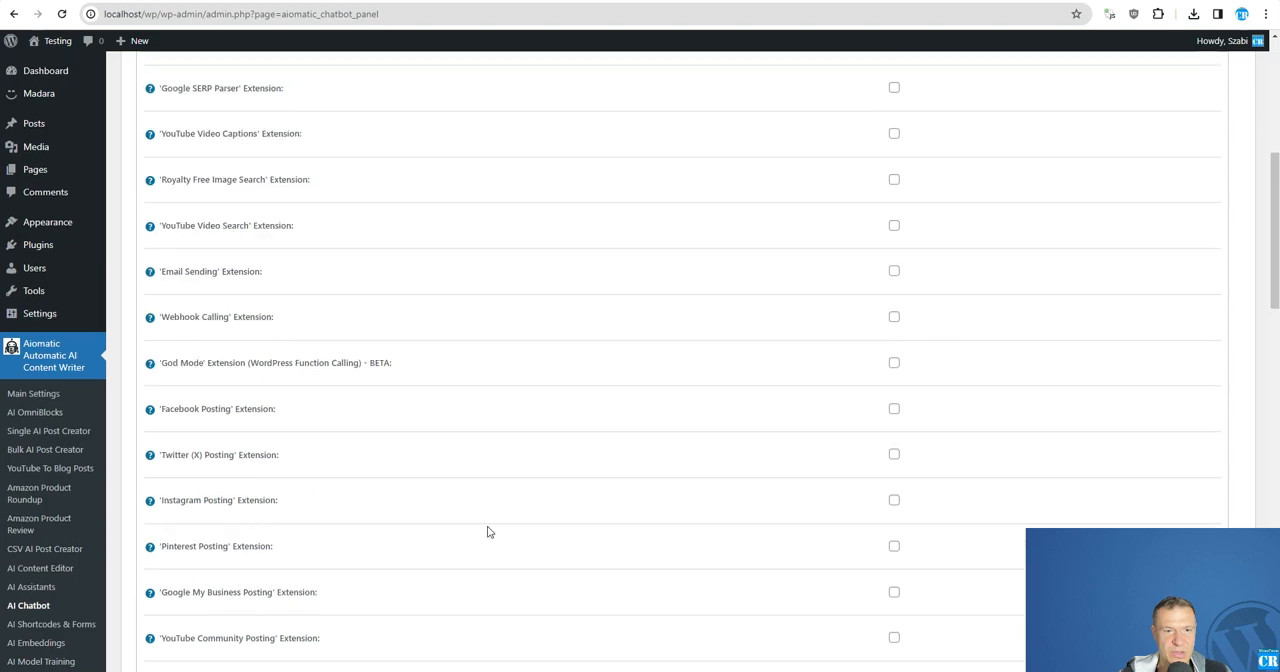
{"action": "scroll", "coordinate": [463, 268], "scroll_direction": "down", "scroll_amount": 3}
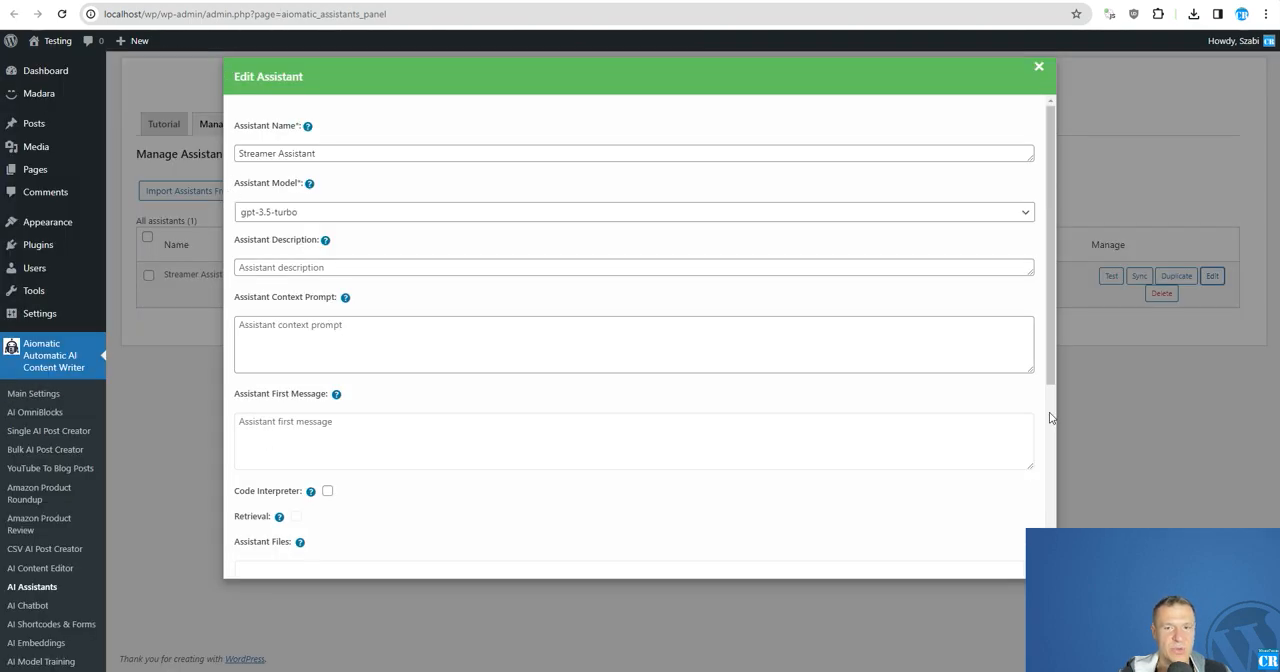
On the AI Assistants page, open the Streamer Assistant for editing and examine the functions that can be enabled for it.
{"action": "left_click", "coordinate": [1210, 278]}
{"action": "left_click", "coordinate": [1212, 278]}
{"action": "scroll", "coordinate": [372, 397], "scroll_direction": "down", "scroll_amount": 5}
{"action": "scroll", "coordinate": [369, 397], "scroll_direction": "down", "scroll_amount": 1}
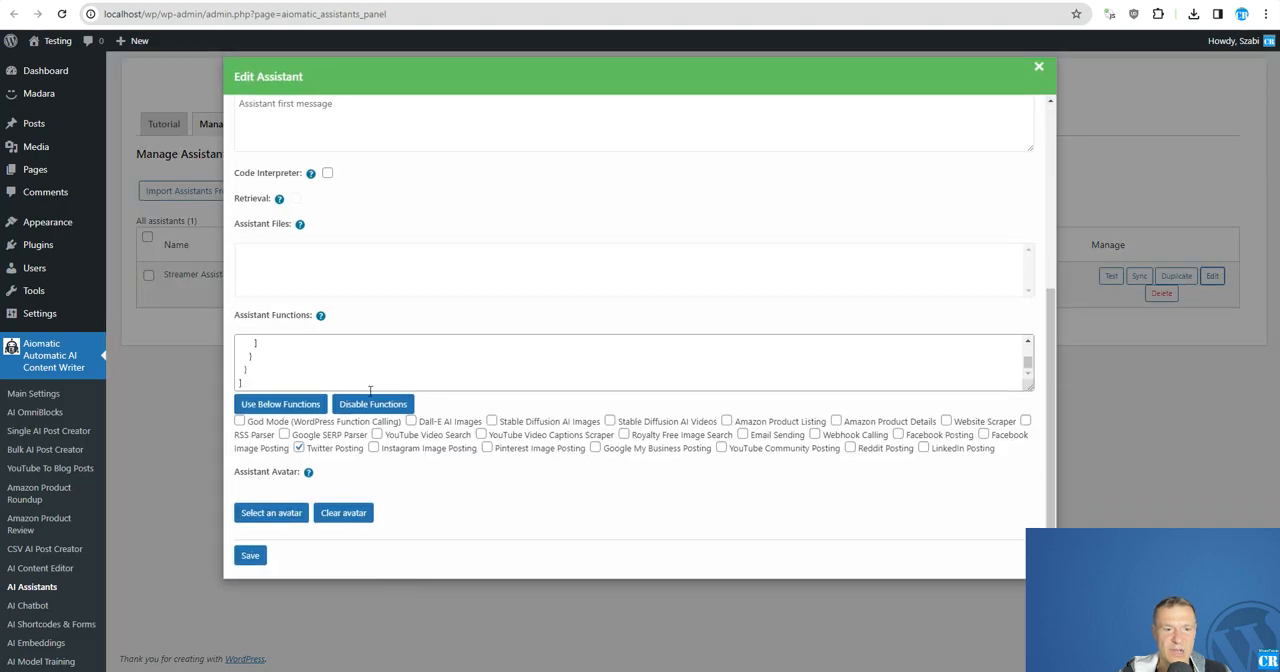